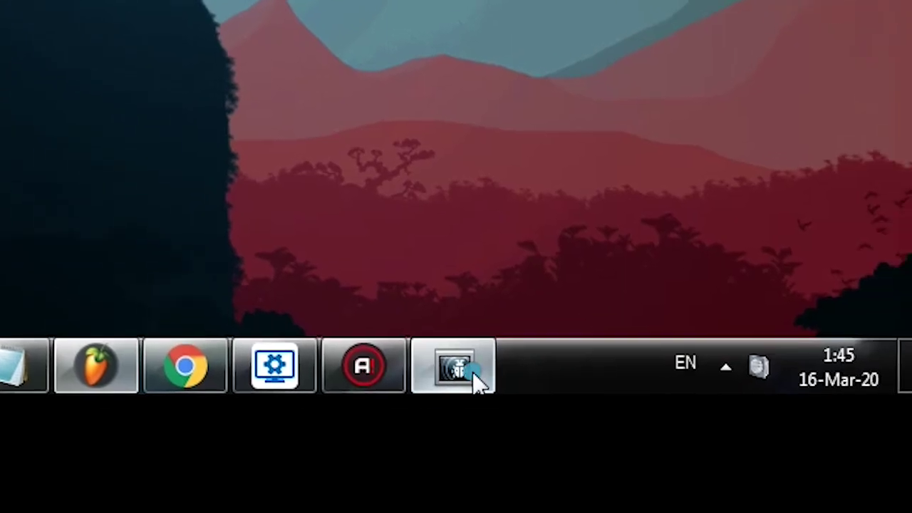
Step: Open the playlist to show the arrangement of Pattern 1 clips
click(685, 503)
click(463, 356)
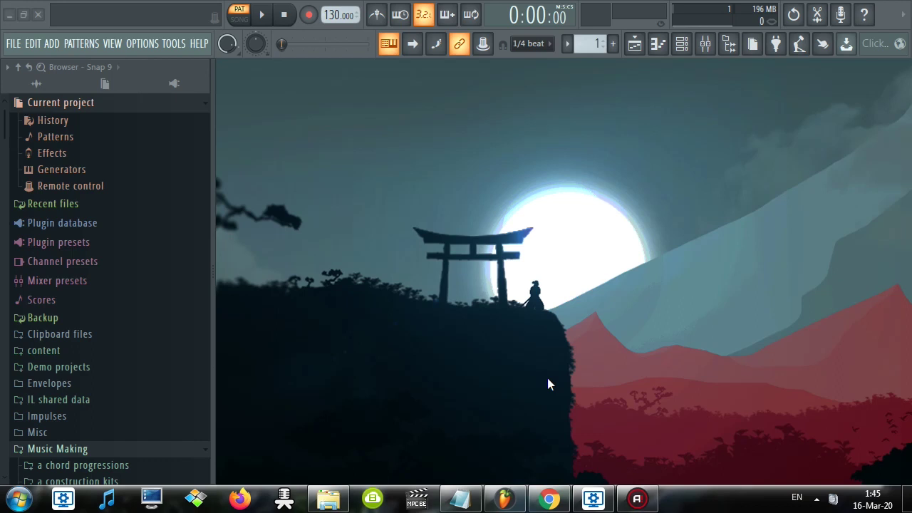
key(F5)
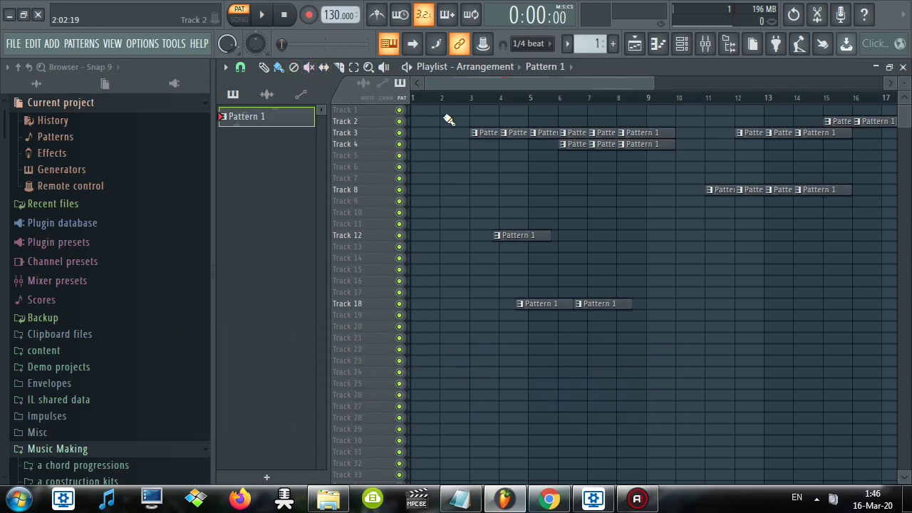
drag(444, 117, 602, 276)
ctrl+click(610, 237)
drag(418, 109, 852, 386)
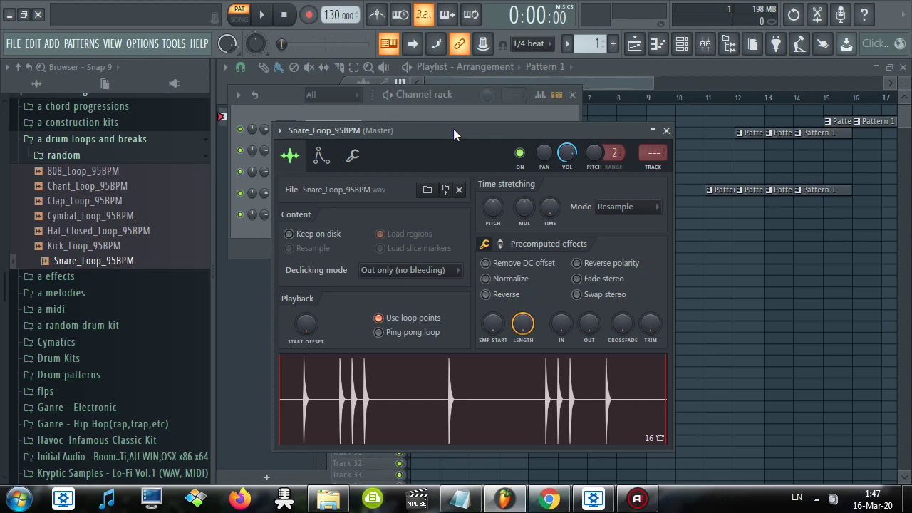
Step: Close the sample's settings window and route the Snare_Loop_95BPM channel to a free mixer track
click(666, 130)
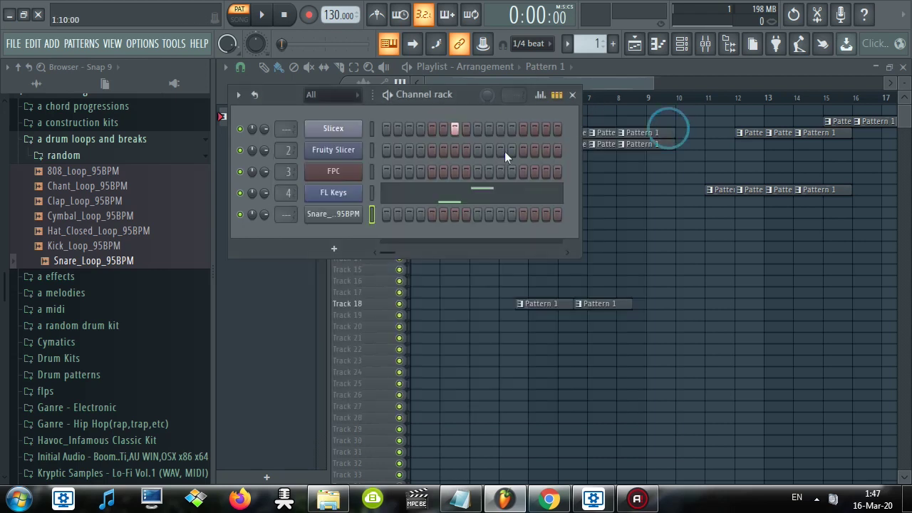
drag(277, 98, 287, 134)
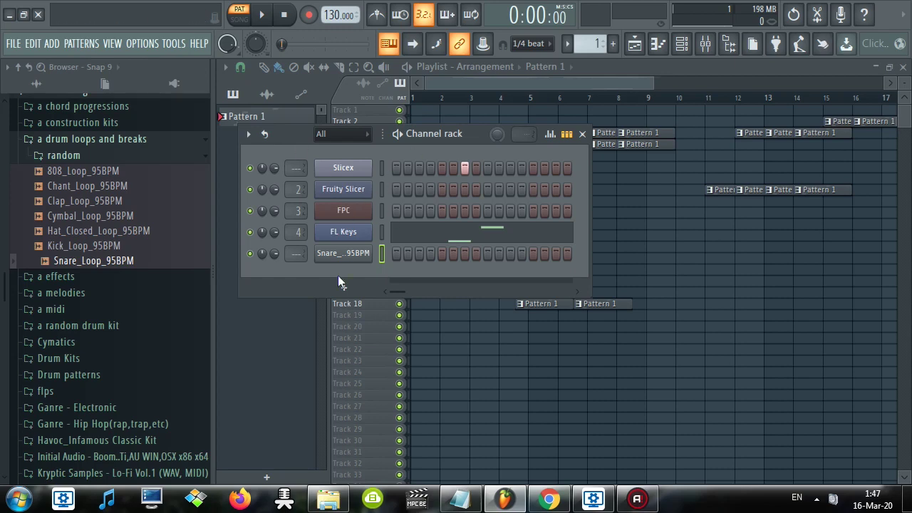
key(ctrl+l)
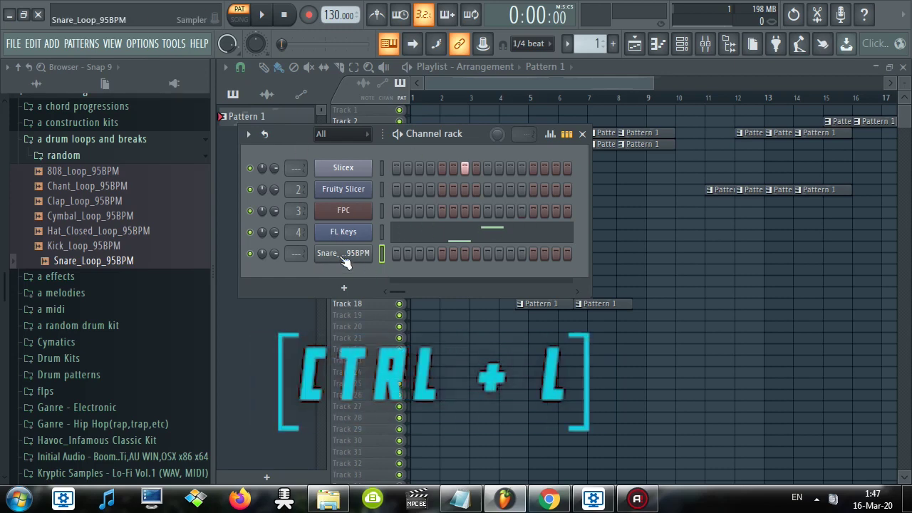
click(343, 254)
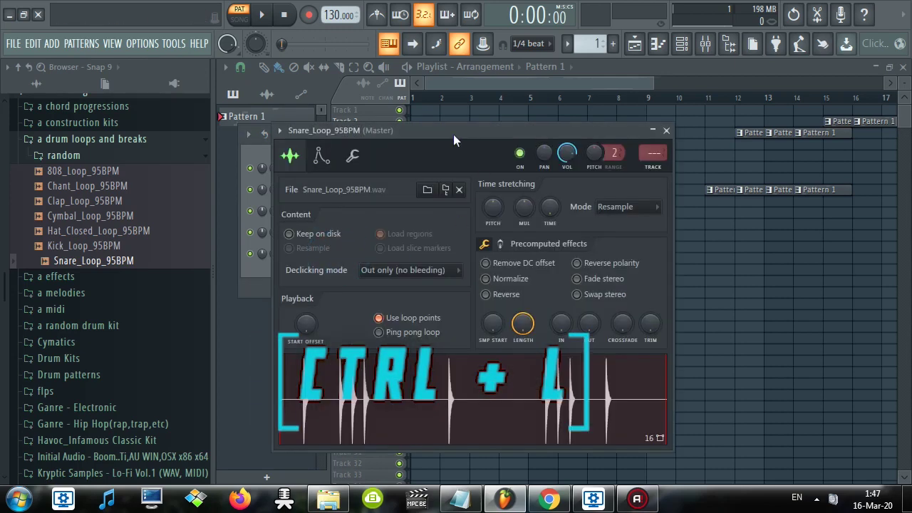
key(ctrl+l)
key(Escape)
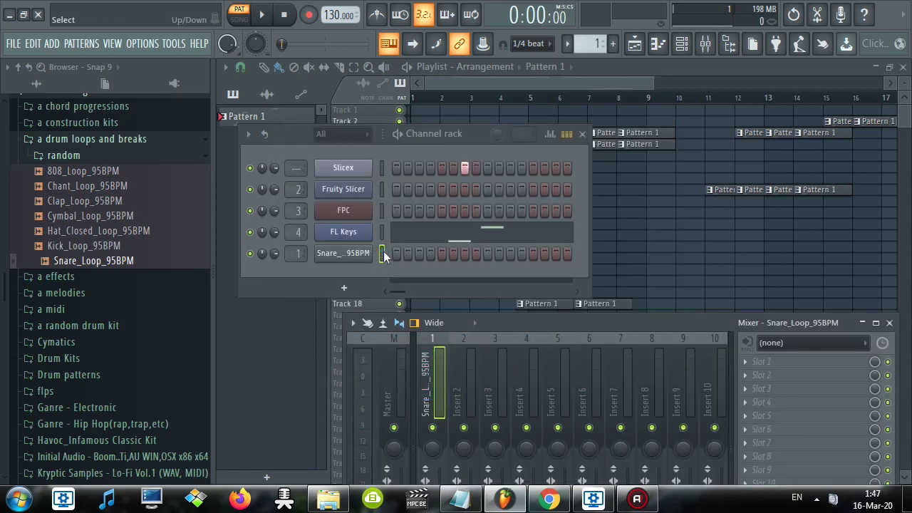
Step: Switch the selection between the FL Keys and Snare_Loop_95BPM channels to compare their mixer assignments
click(382, 237)
click(383, 260)
click(381, 233)
click(383, 256)
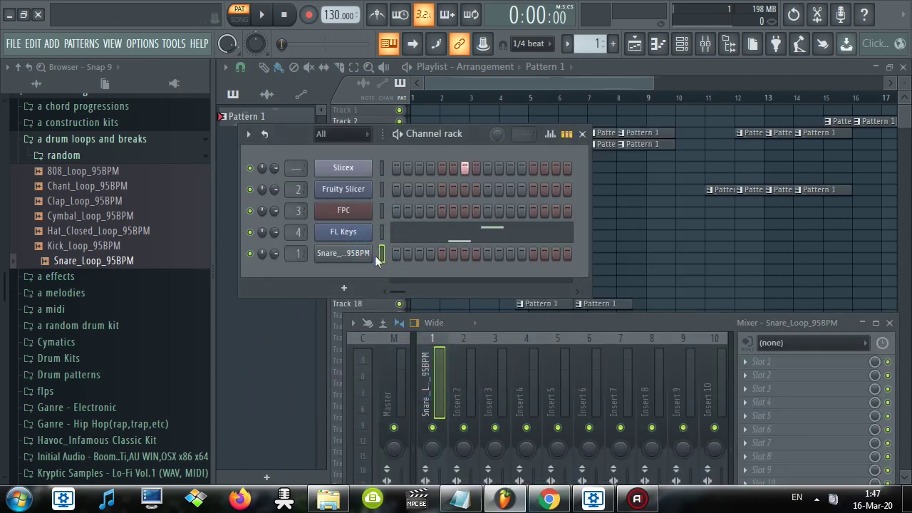
Step: Route the Slicex, Fruity Slicer, FPC and FL Keys channels each to its own free mixer track
click(381, 166)
click(381, 168)
key(ctrl+l)
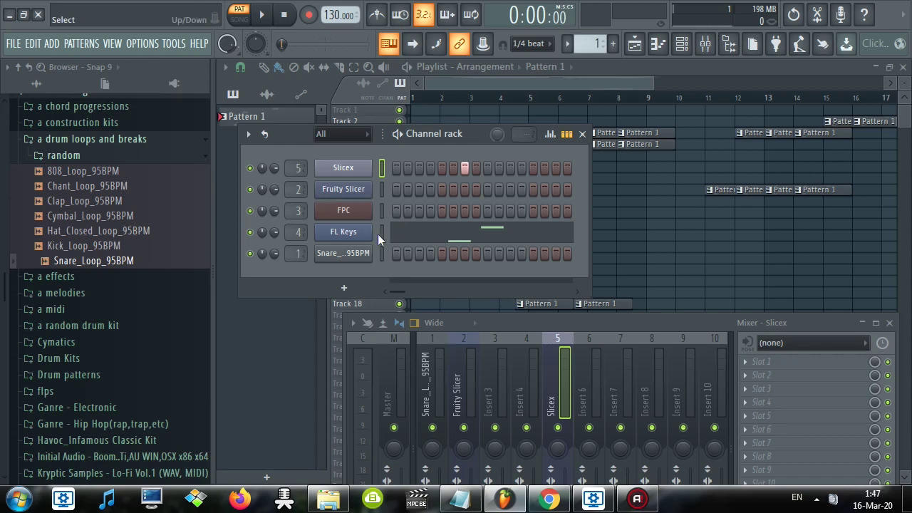
click(381, 210)
key(ctrl+l)
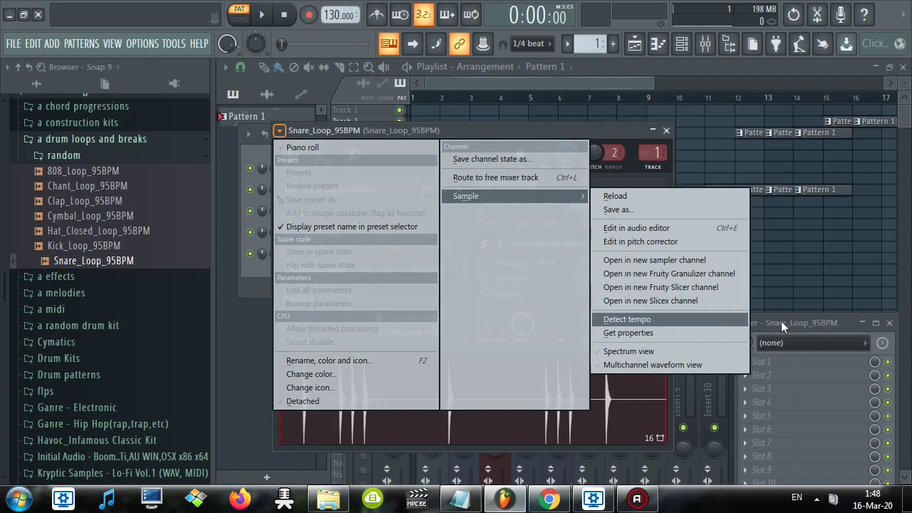
Step: Select all channels from Slicex to Chant_Loop_95BPM and route them together to mixer track 7
click(787, 319)
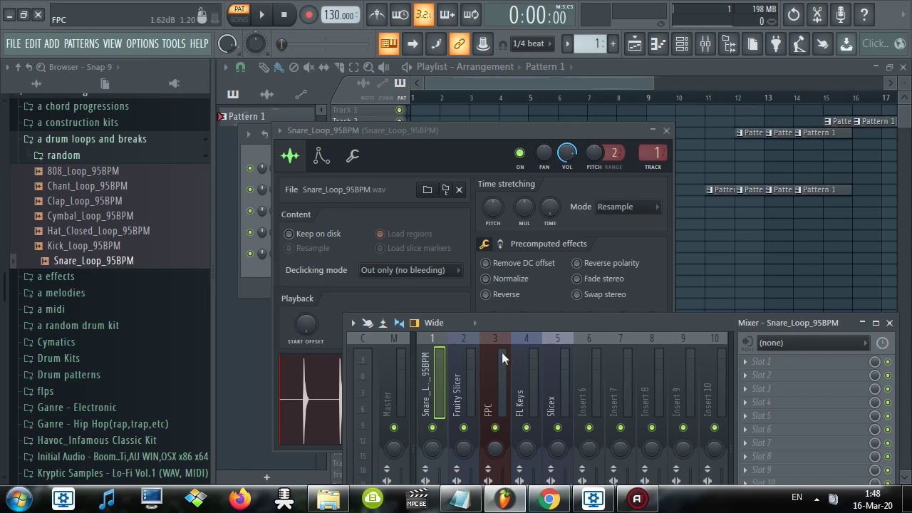
drag(469, 132, 600, 156)
double_click(381, 207)
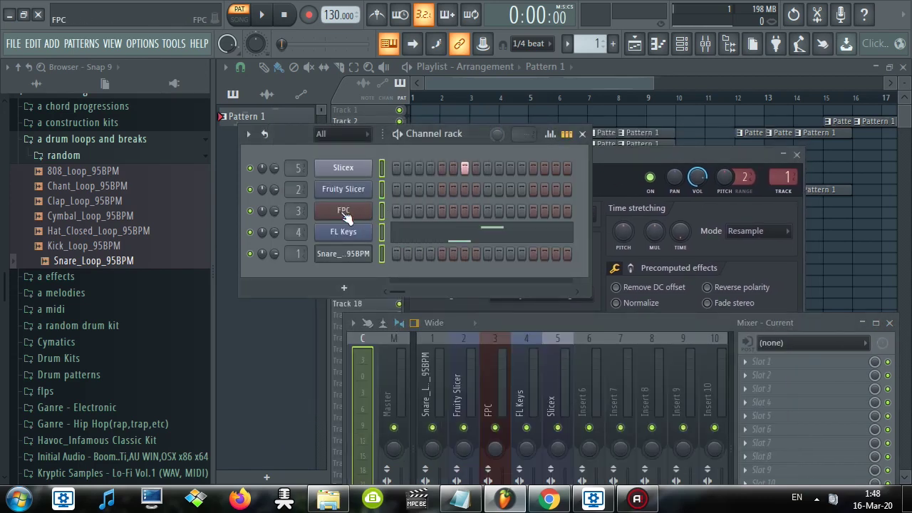
click(496, 356)
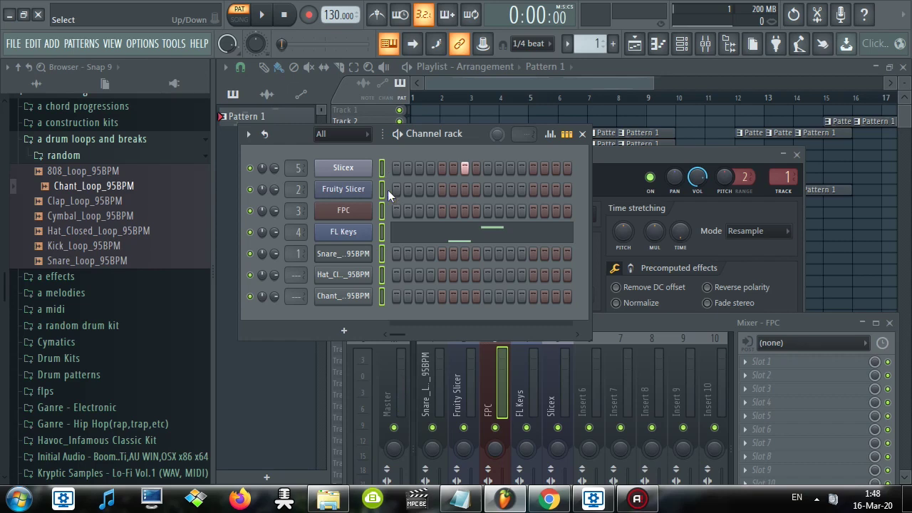
drag(382, 296, 382, 165)
click(622, 371)
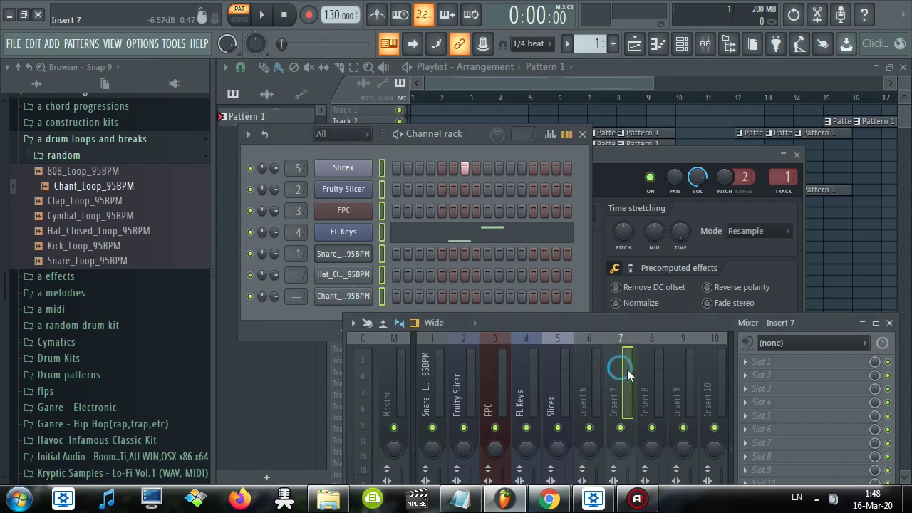
key(ctrl+l)
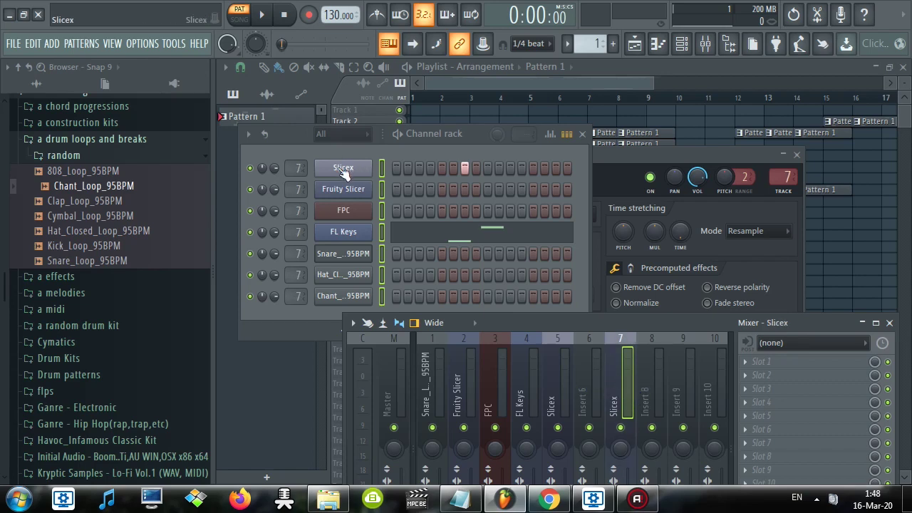
Step: Fill steps 2–10, 12 and 13 on the closed hat channel, add step 10 on the snare channel, and play the pattern
mouse_move(407, 275)
mouse_down()
mouse_move(522, 279)
mouse_move(529, 243)
mouse_up()
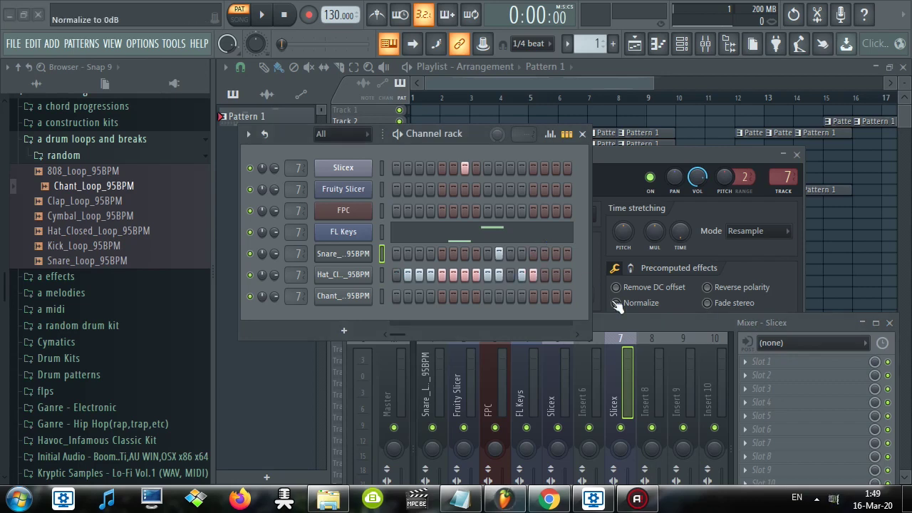
drag(629, 324, 621, 378)
key(space)
key(space)
Step: Bring the channel rack and mixer to the front in turn to examine how the channels are assigned
drag(580, 179, 457, 268)
click(454, 142)
click(602, 248)
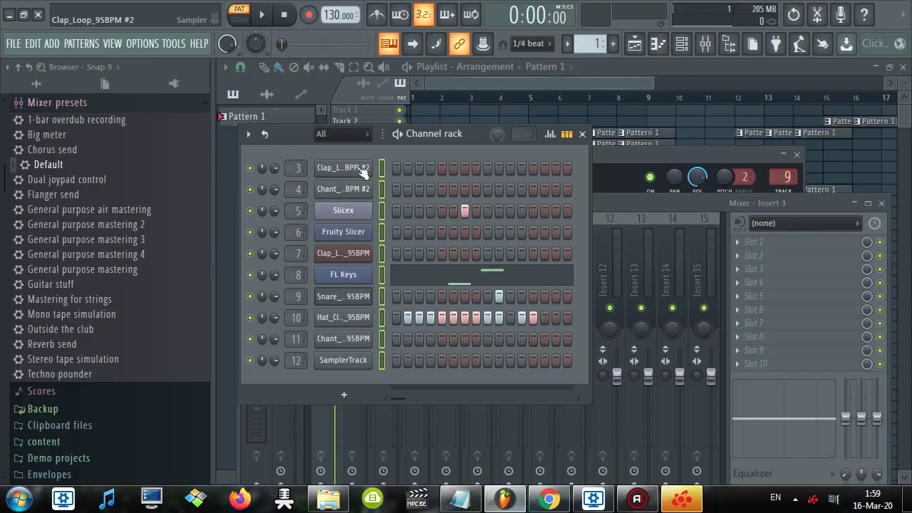
key(F9)
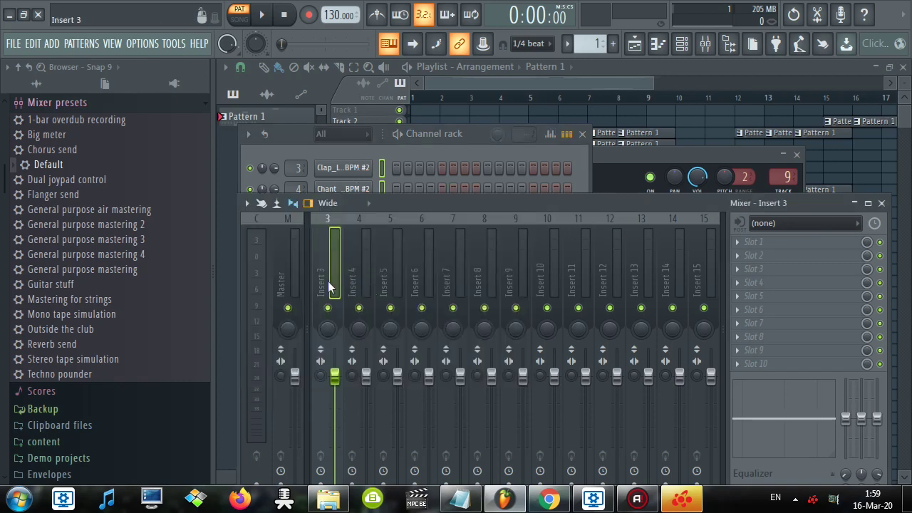
click(430, 154)
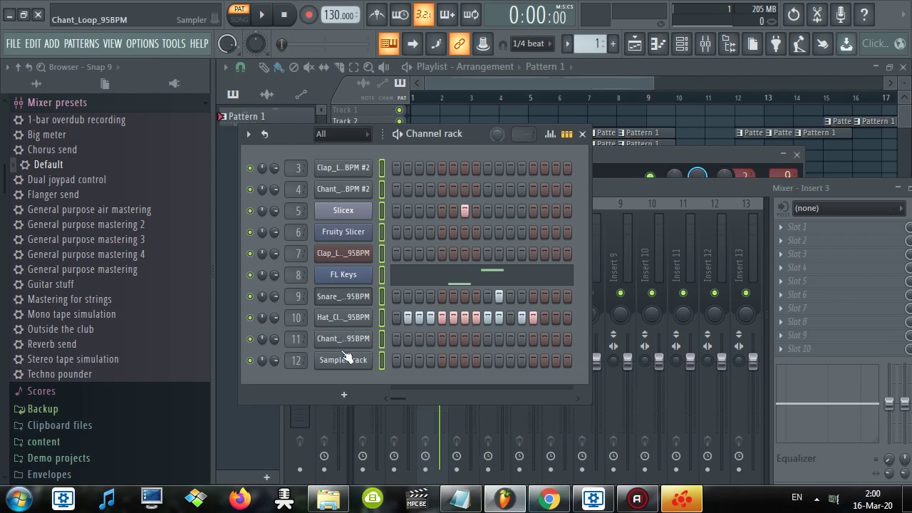
click(604, 185)
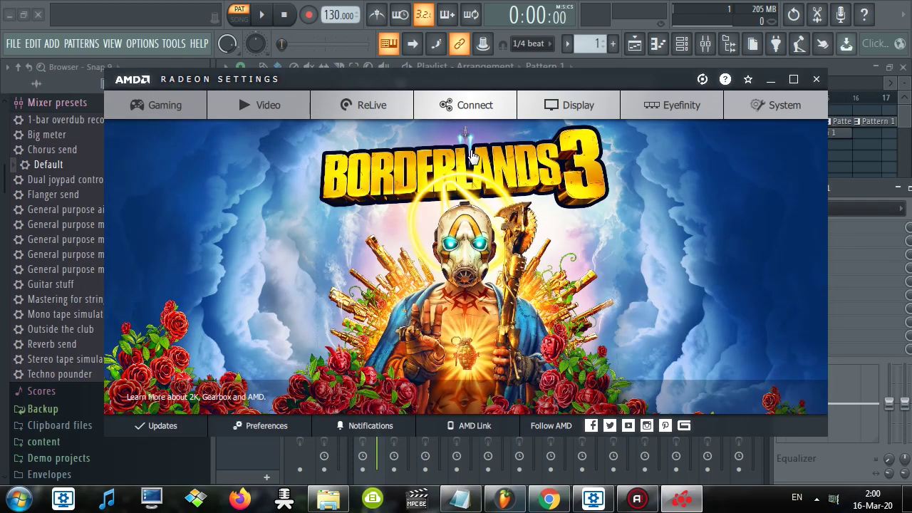
Step: Switch to AMD Radeon Settings and view the global ReLive settings
mouse_move(301, 80)
mouse_down()
mouse_move(312, 94)
mouse_move(312, 86)
mouse_up()
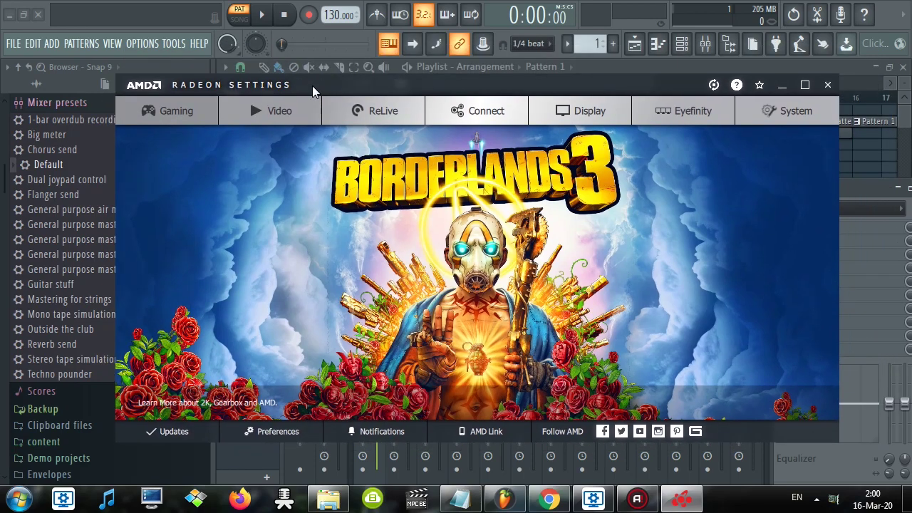
click(371, 111)
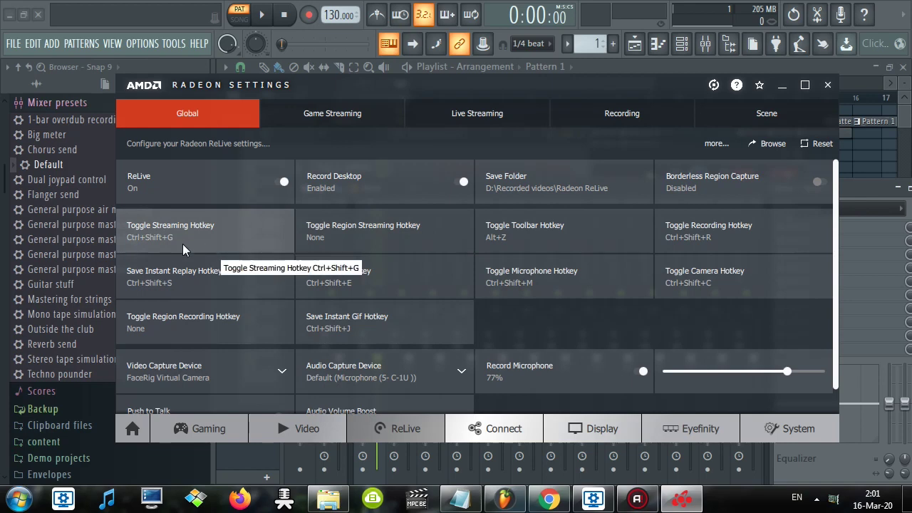
drag(202, 94, 211, 95)
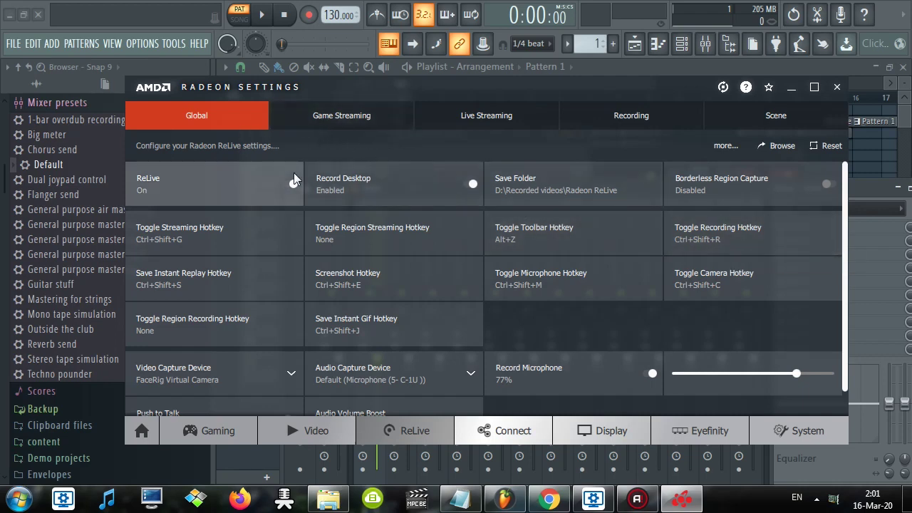
click(224, 120)
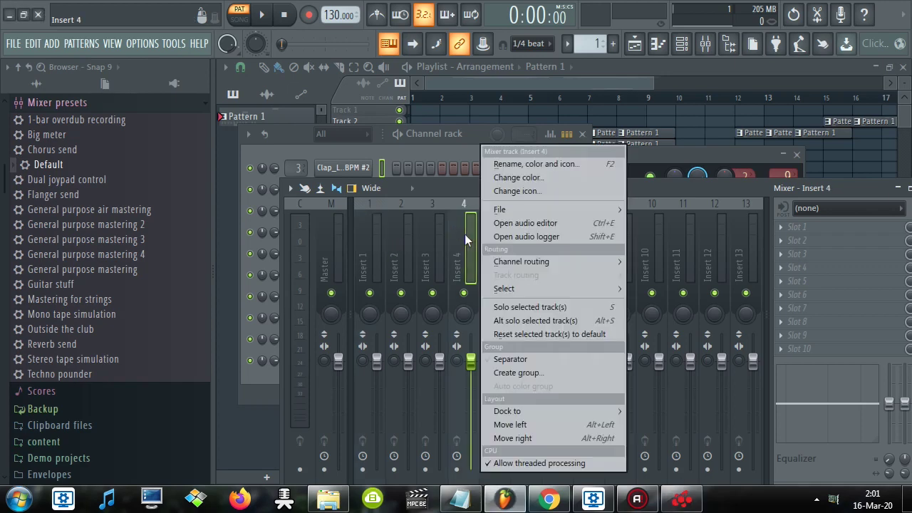
Step: Route the selected channels to consecutive mixer tracks starting from Insert 4, and check the result against the channel rack
click(381, 149)
click(619, 187)
right_click(476, 247)
mouse_move(528, 262)
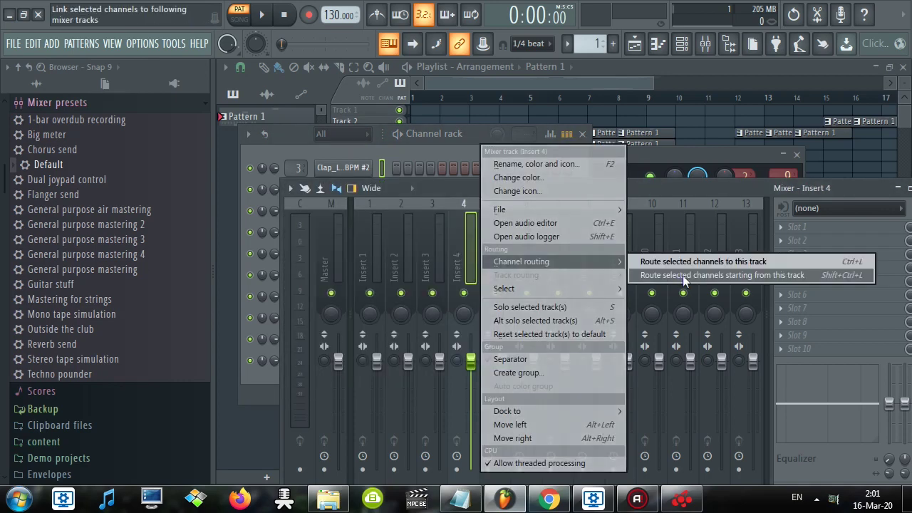
click(767, 275)
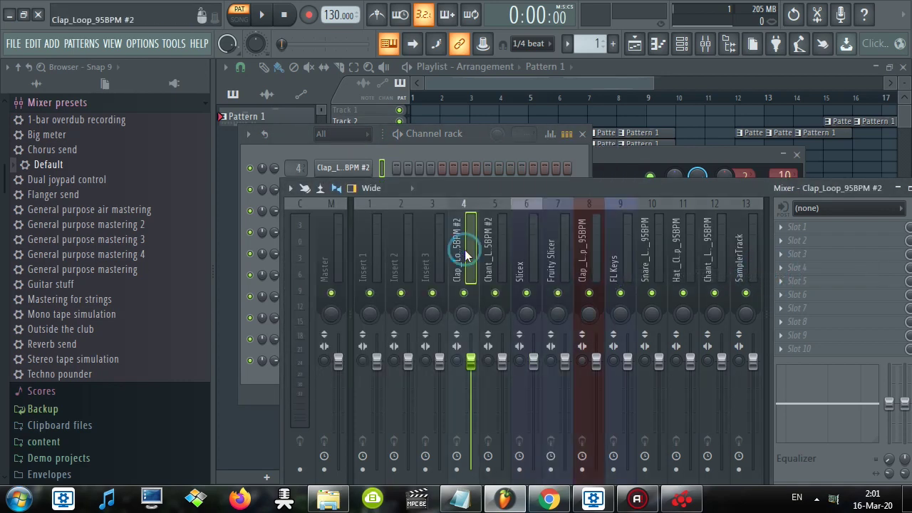
click(367, 146)
click(593, 184)
Step: Hide the channel rack and mixer, and make the playlist tracks taller so the clip contents show
key(F12)
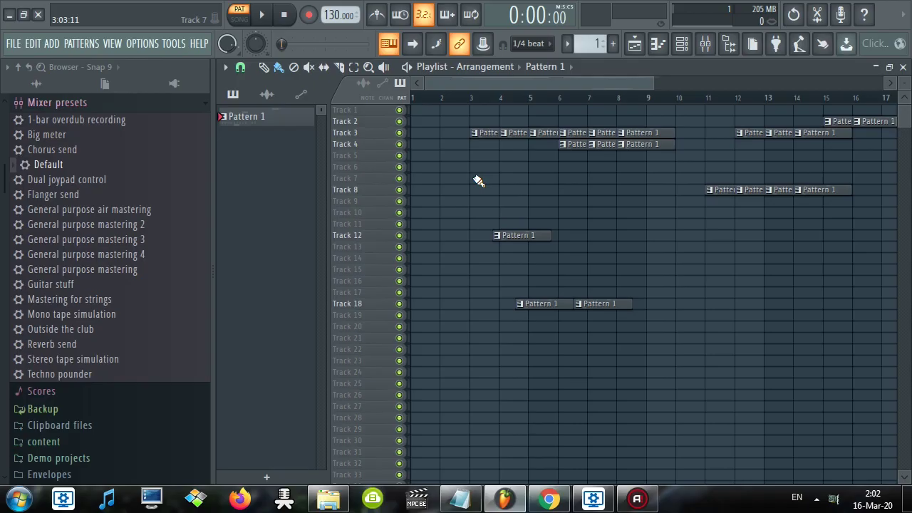
scroll(501, 268, up, 3)
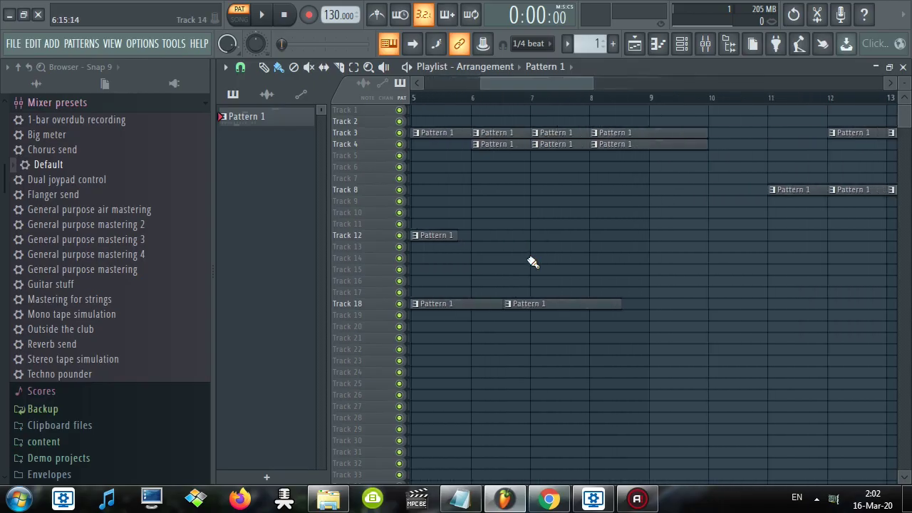
scroll(597, 212, down, 3)
scroll(623, 188, up, 4)
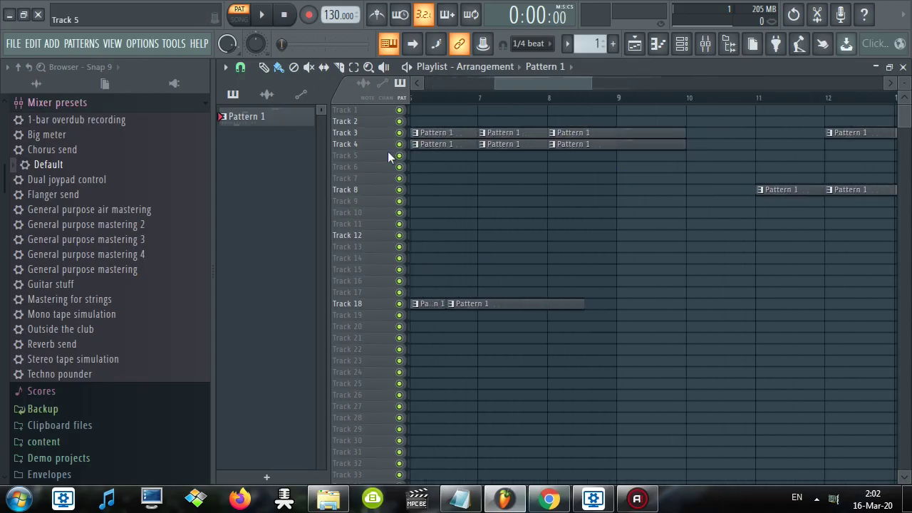
drag(904, 83, 903, 76)
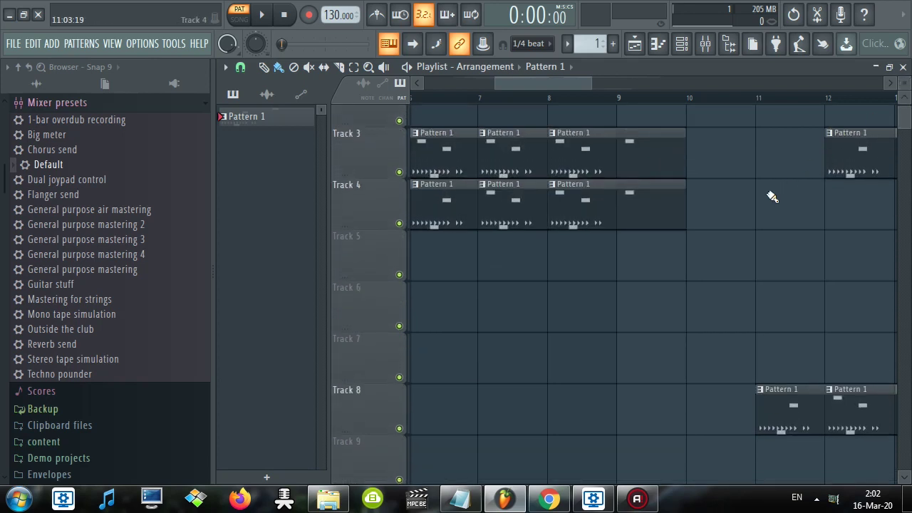
scroll(638, 173, down, 4)
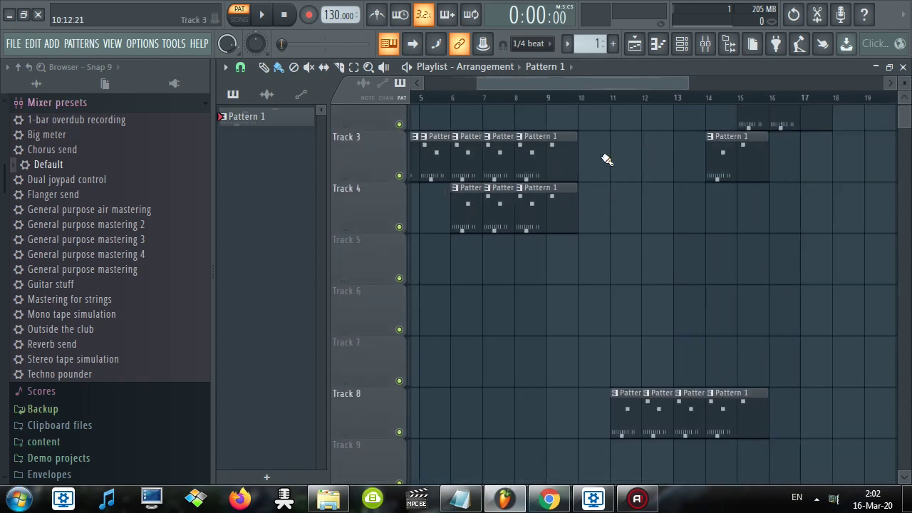
Step: Remove the Track 3 clip at bar 14 and duplicate the Track 3 and Track 4 clips from bars 6 to 9 directly after themselves
drag(595, 164, 534, 206)
click(609, 136)
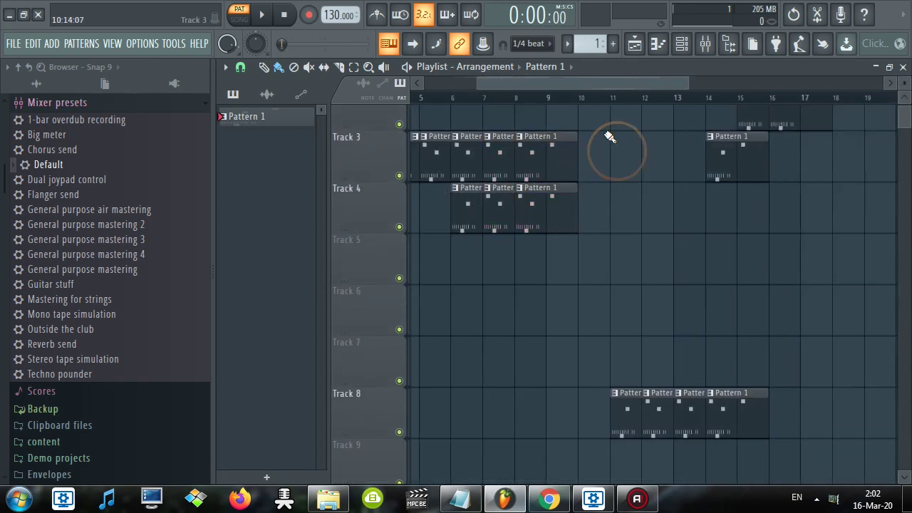
drag(608, 132, 519, 241)
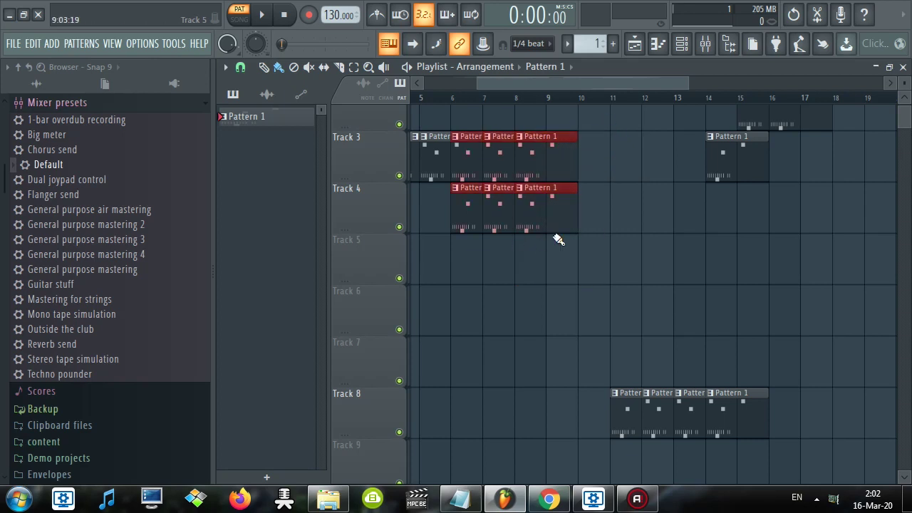
right_click(715, 176)
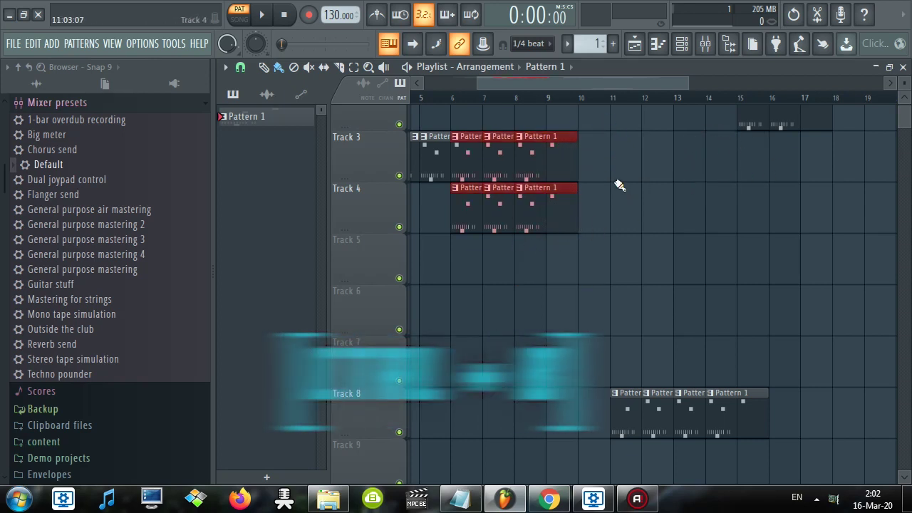
key(ctrl+b)
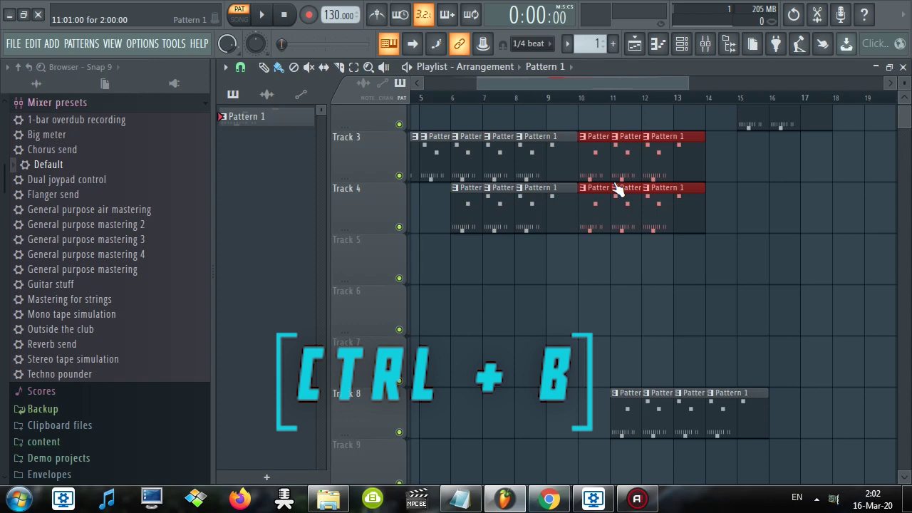
Step: Duplicate the selected Track 3 and Track 4 clips once more so the copies start at bar 14
scroll(743, 251, up, 2)
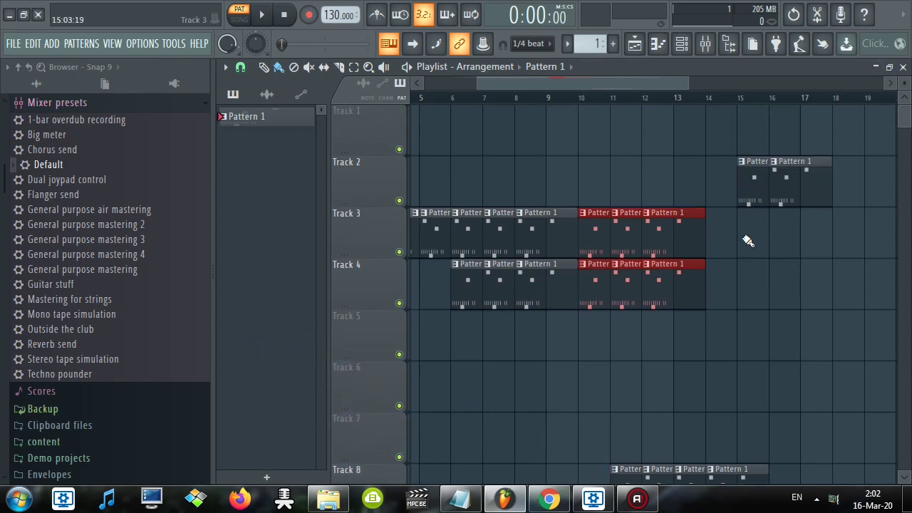
scroll(744, 251, up, 3)
drag(713, 262, 587, 209)
scroll(614, 252, down, 3)
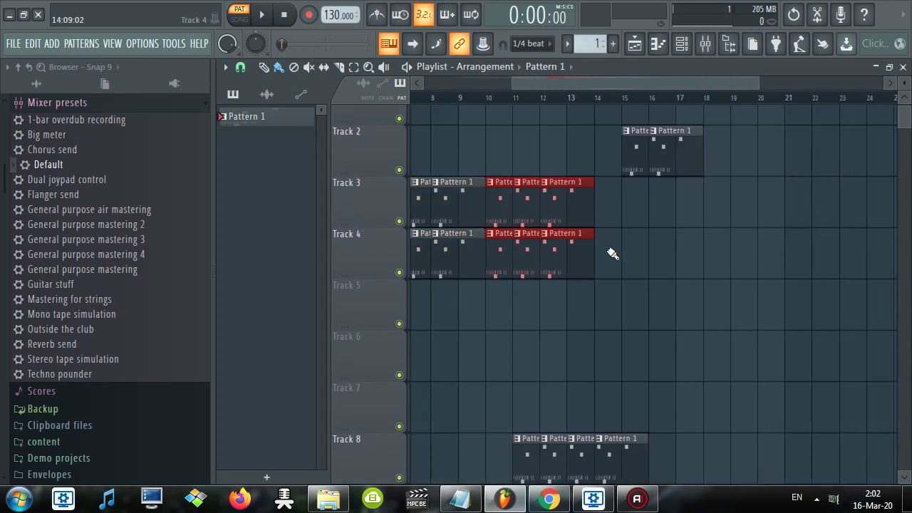
key(ctrl+b)
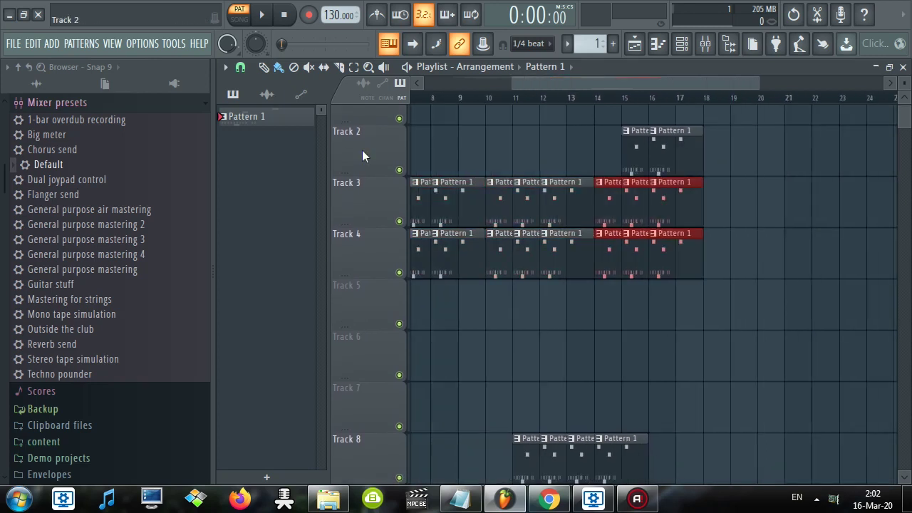
Step: Open the Slicex piano roll, select all its notes, and transpose them up one octave and back down
key(F7)
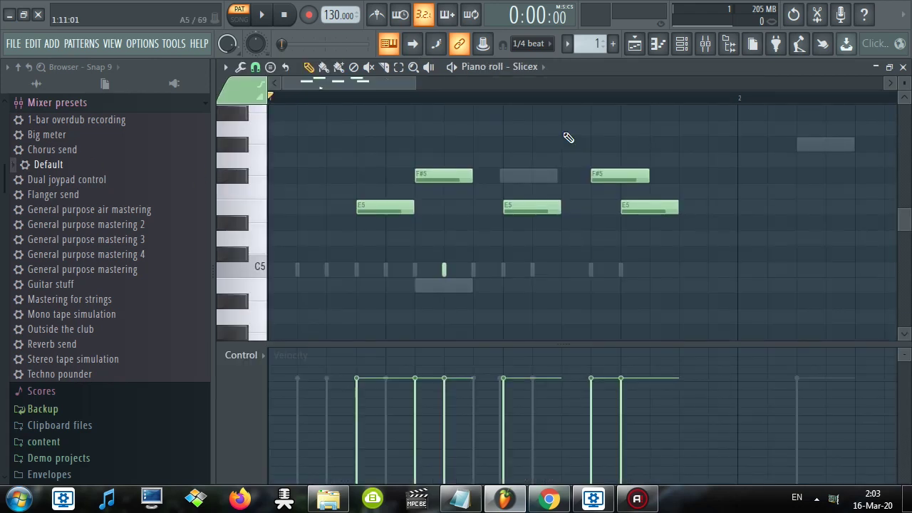
key(ctrl+a)
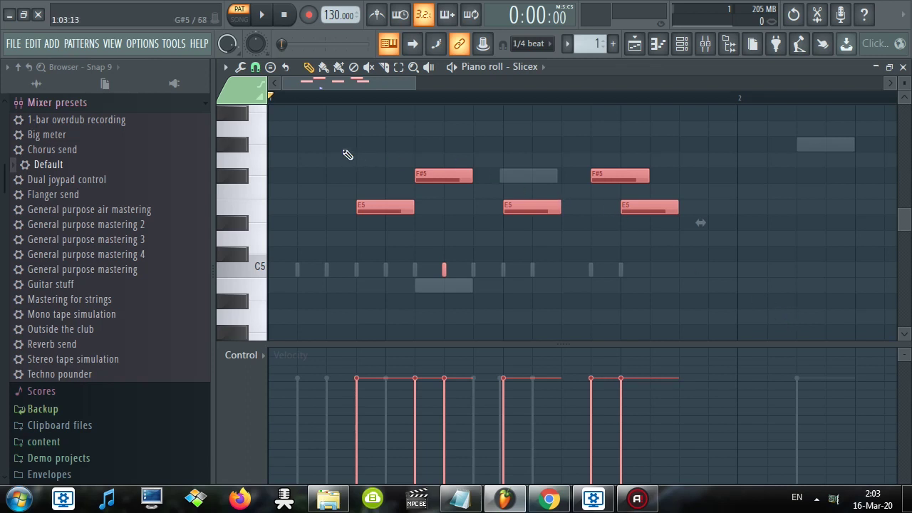
key(ctrl+Up)
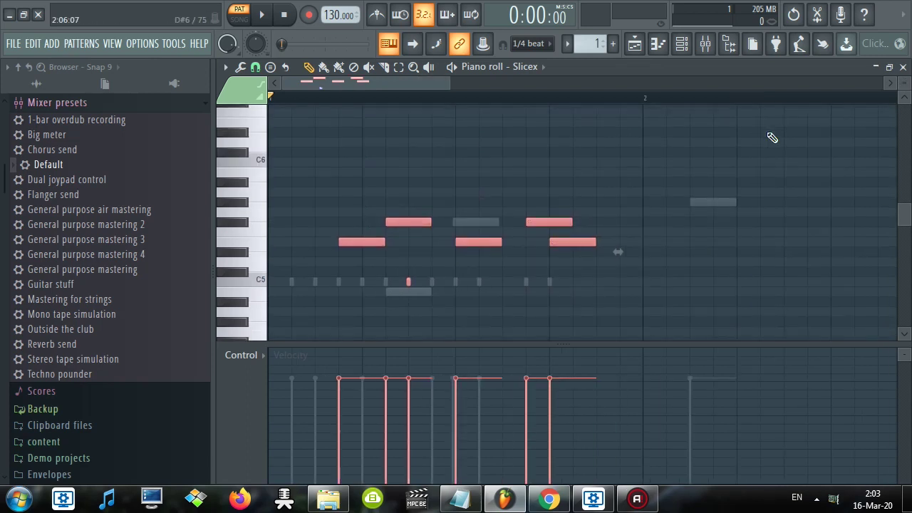
scroll(712, 182, up, 3)
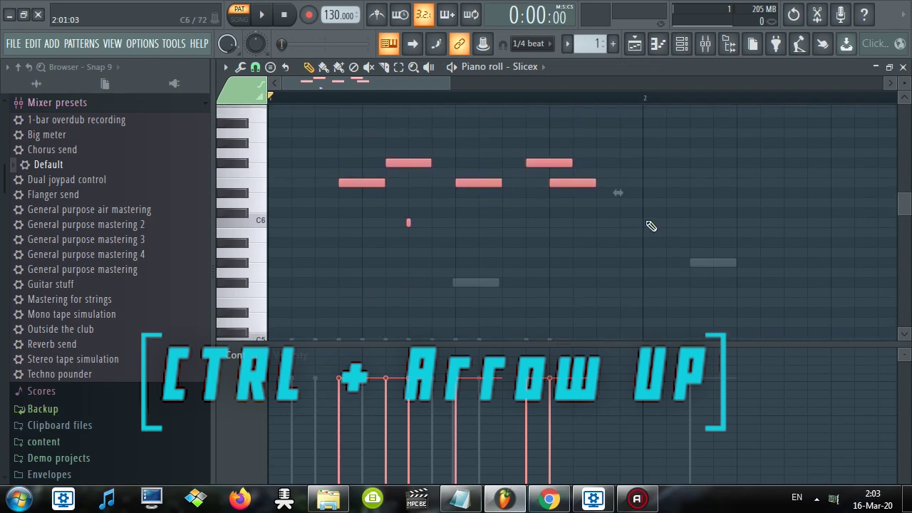
key(ctrl+Down)
scroll(660, 239, down, 4)
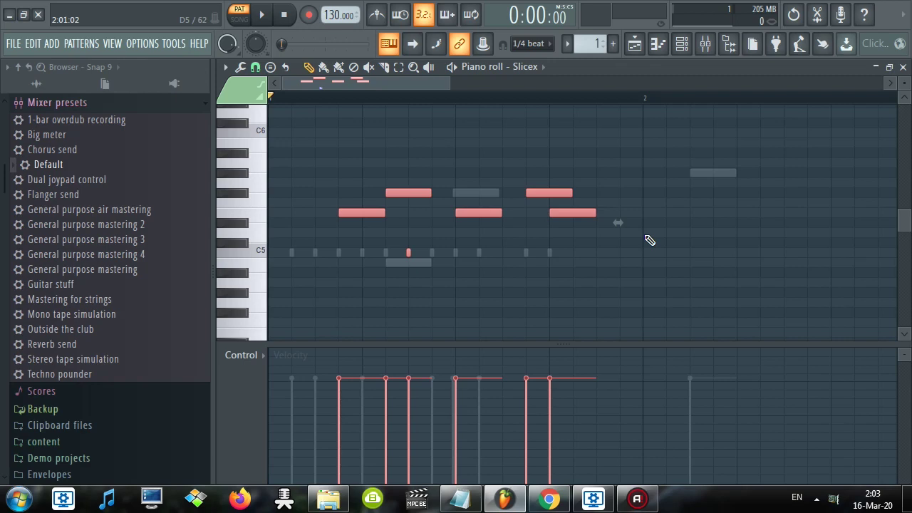
Step: Shift the selected notes up and down in semitone steps, finishing one semitone above their original pitch
key(shift+Up)
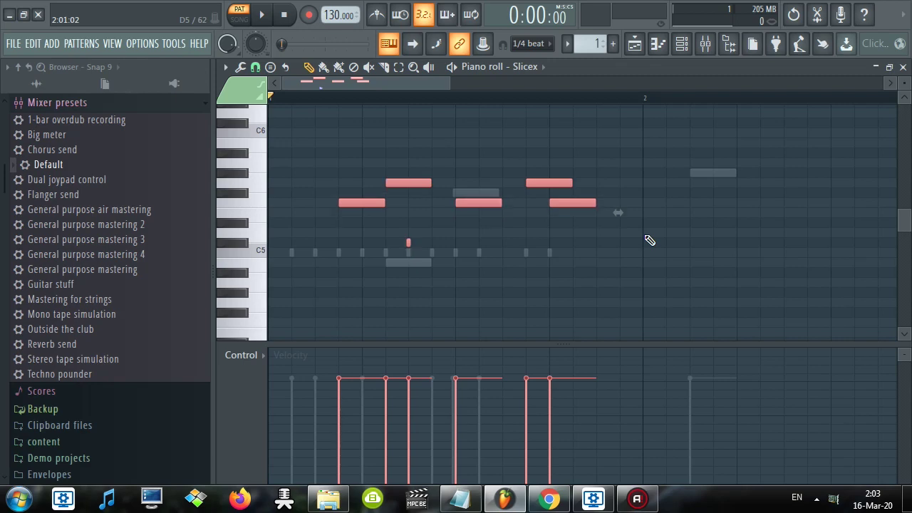
key(shift+Up)
key(shift+Up)
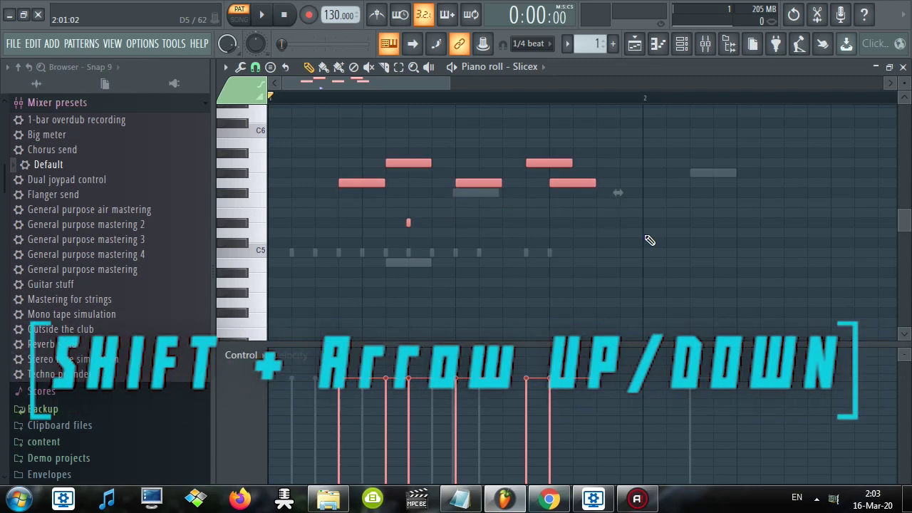
key(shift+Down)
key(shift+Down)
key(shift+Down)
key(shift+Down)
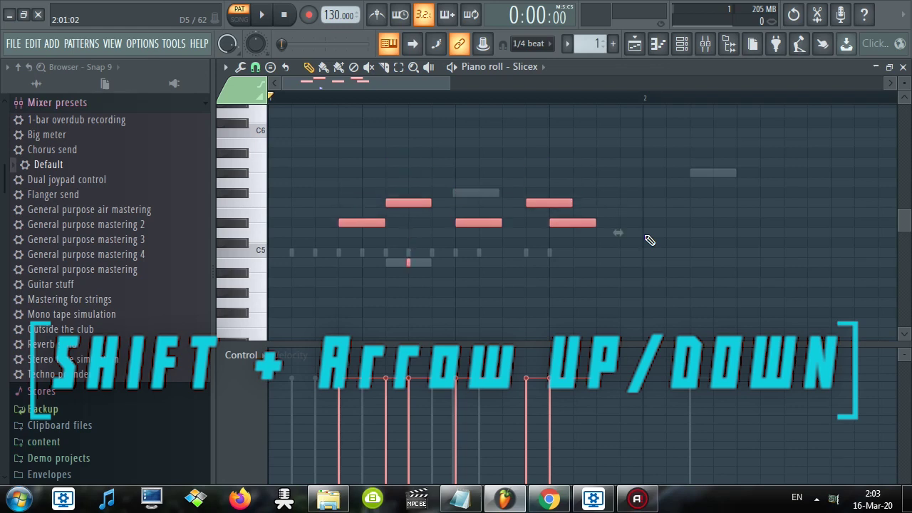
key(shift+Up)
key(shift+Up)
key(shift+Up)
key(shift+Up)
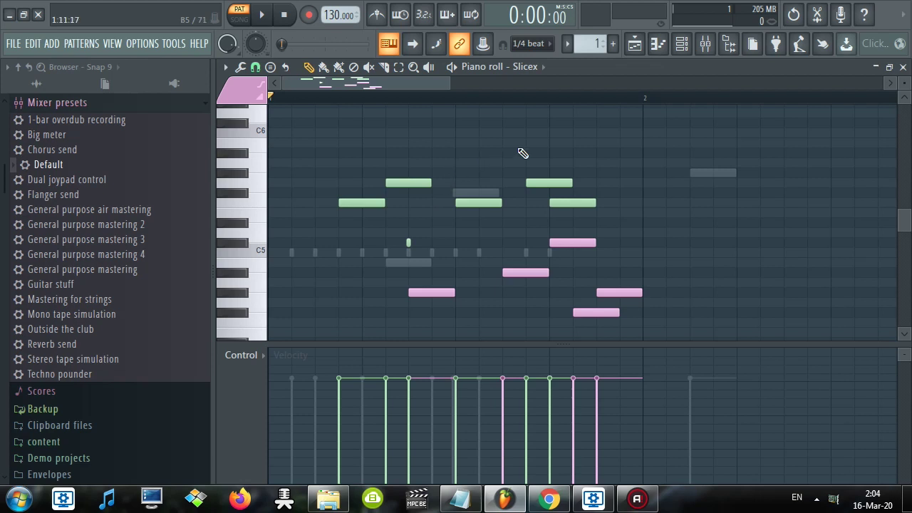
Step: Add three pink notes at B5, A5 and G#5 across the end of bar 1 and the start of bar 2
click(563, 143)
click(616, 162)
click(706, 172)
Step: Switch the note colour to yellow and add notes at A#5, C#6, F#5 and C5 in bar 1
click(243, 89)
click(357, 151)
click(478, 123)
click(362, 152)
click(315, 192)
click(339, 252)
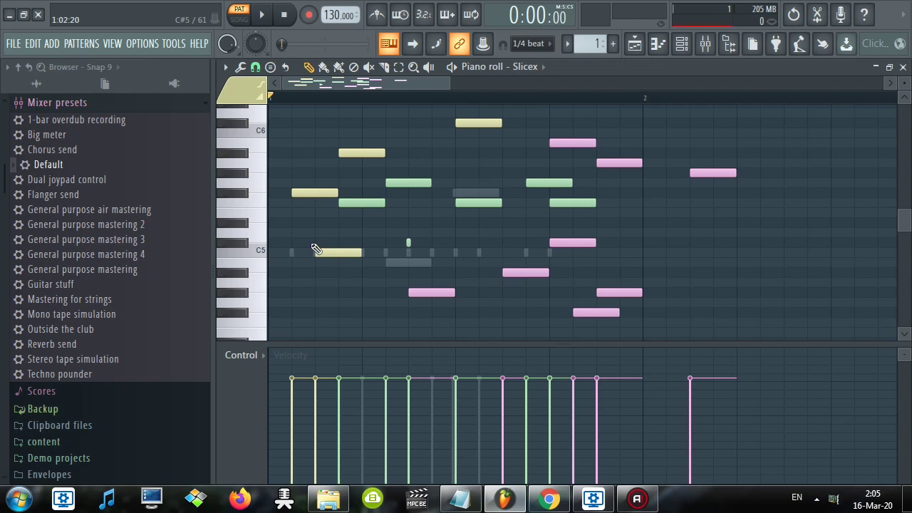
Step: Select only the yellow notes by colour and clear the selection, and repeat this for the green notes using colour 1 (Deck A)
key(shift+c)
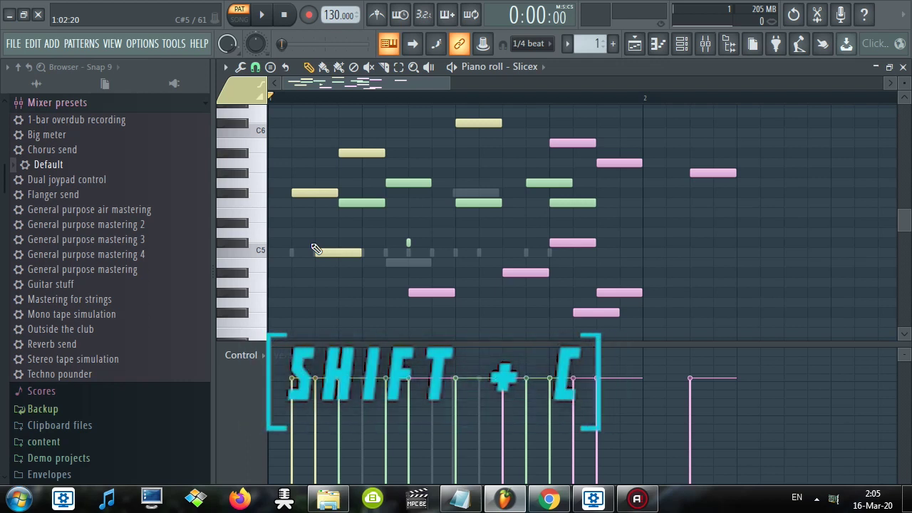
ctrl+click(360, 279)
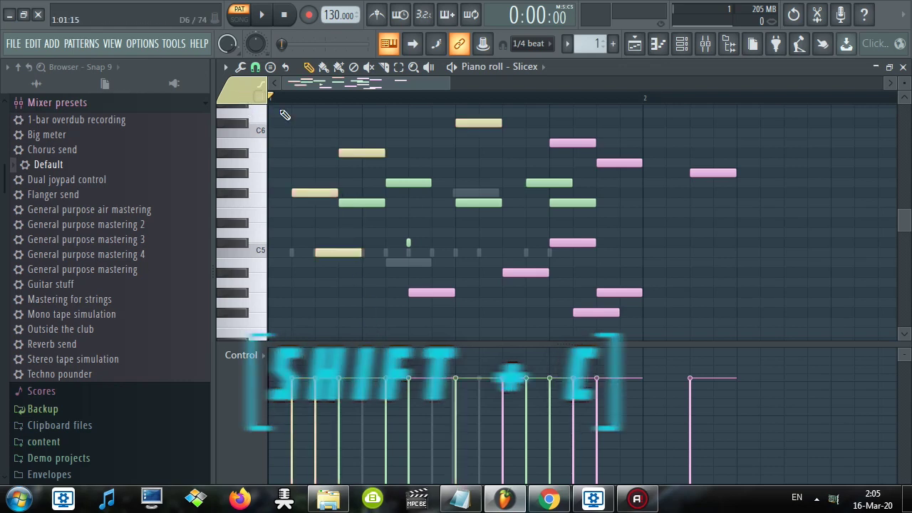
click(230, 95)
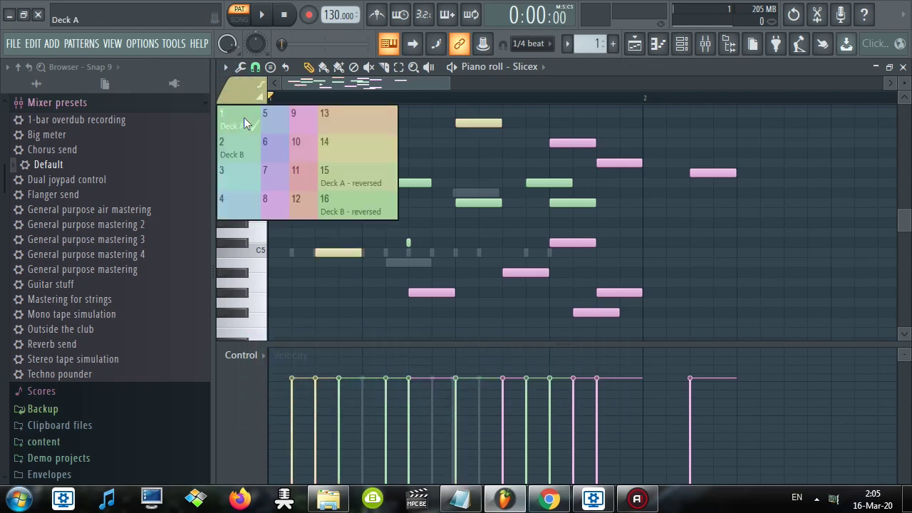
click(243, 120)
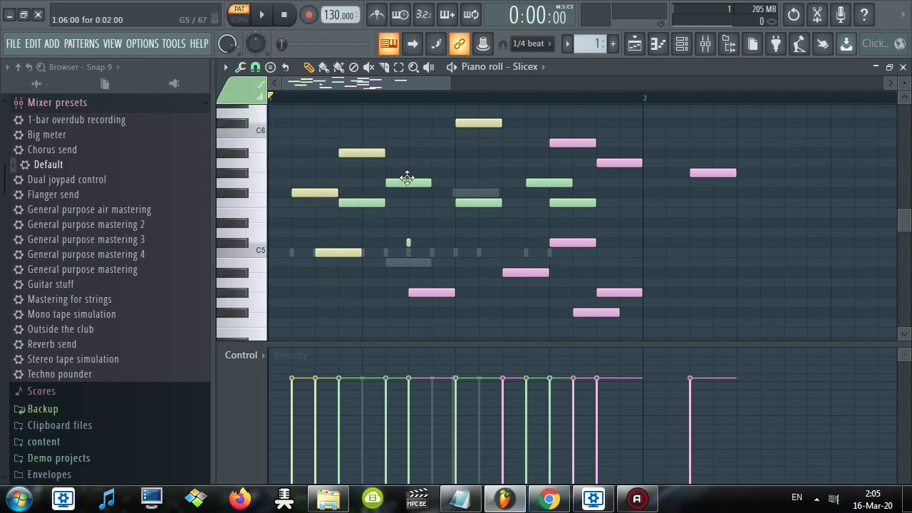
key(shift+c)
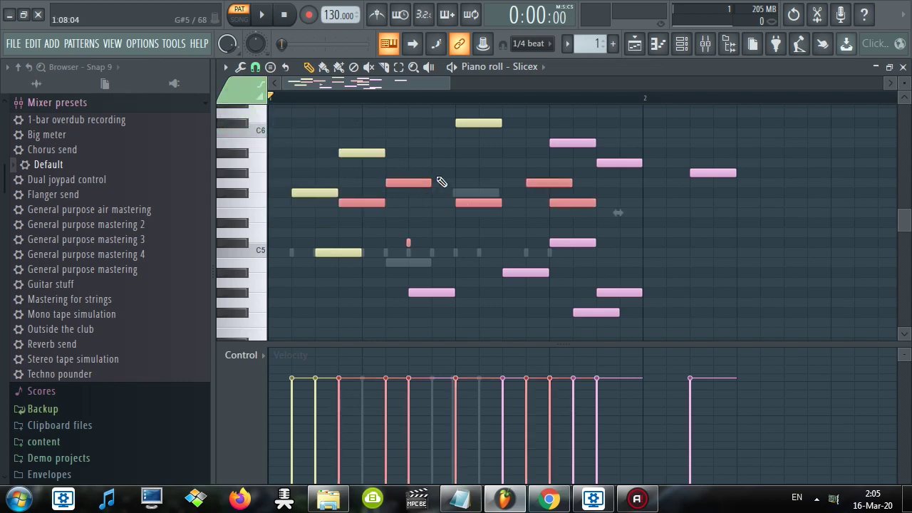
key(ctrl+d)
key(shift+c)
key(ctrl+d)
Step: Set the note colour to 9, select all the pink notes by colour, and clear the selection
click(254, 92)
click(298, 121)
click(250, 93)
click(301, 126)
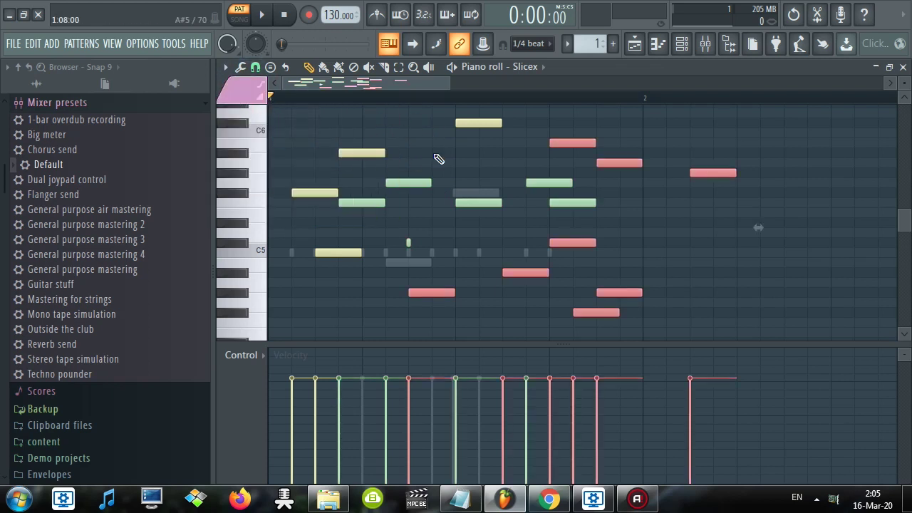
click(238, 91)
right_click(426, 129)
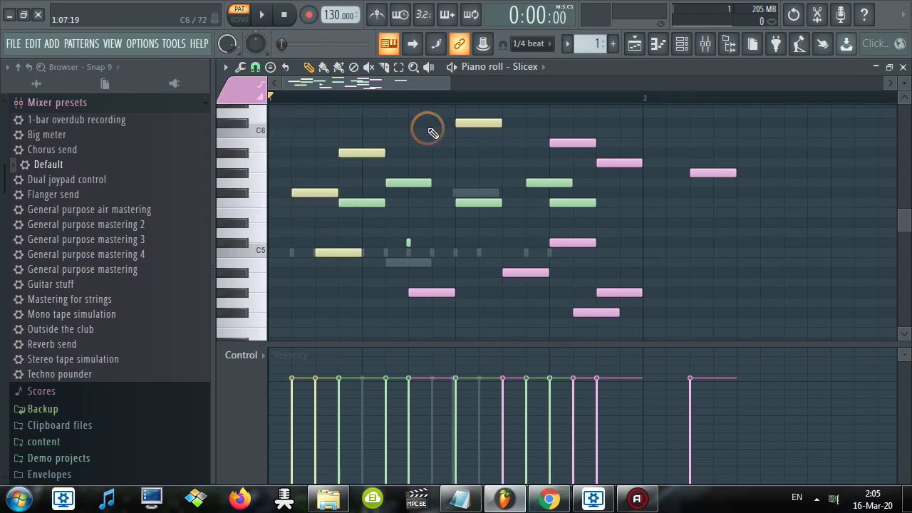
Step: Select all the pink notes by colour and move them one bar later at the same pitches
scroll(410, 146, down, 2)
scroll(399, 164, up, 3)
scroll(402, 174, down, 4)
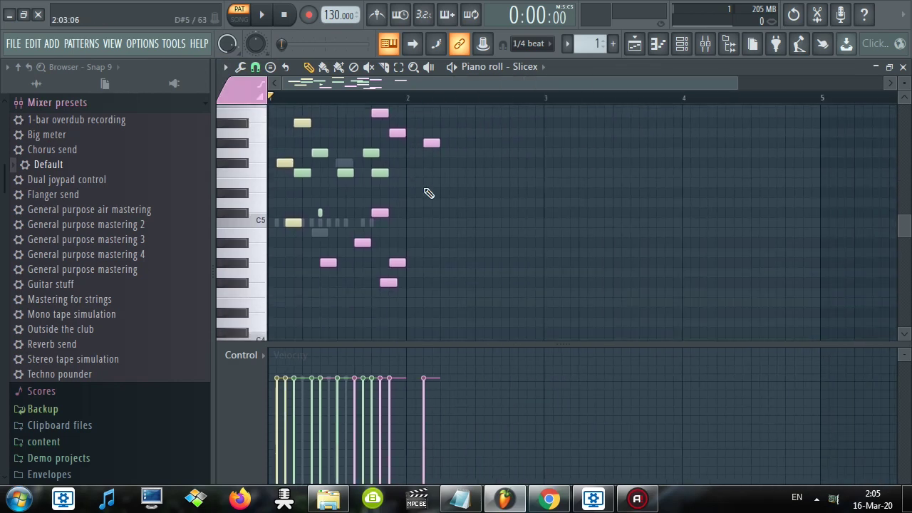
drag(904, 83, 905, 98)
scroll(549, 195, up, 2)
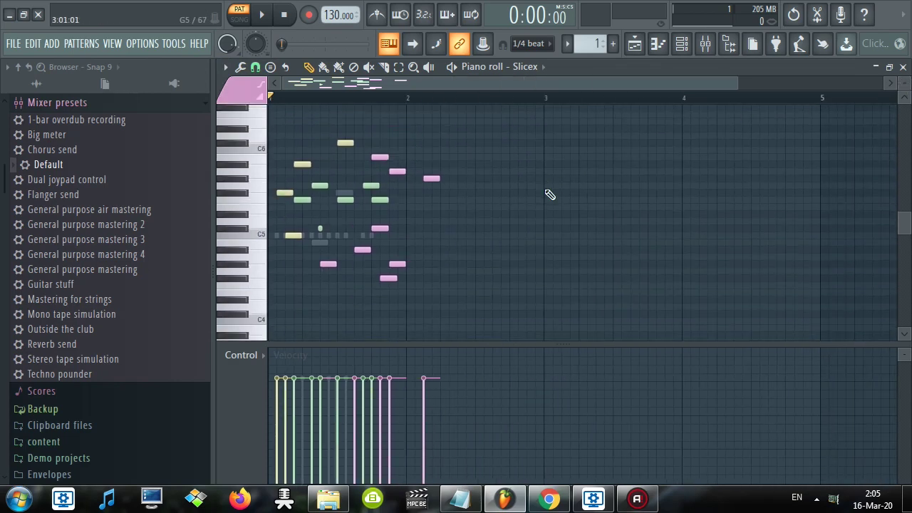
key(shift+c)
drag(427, 177, 626, 176)
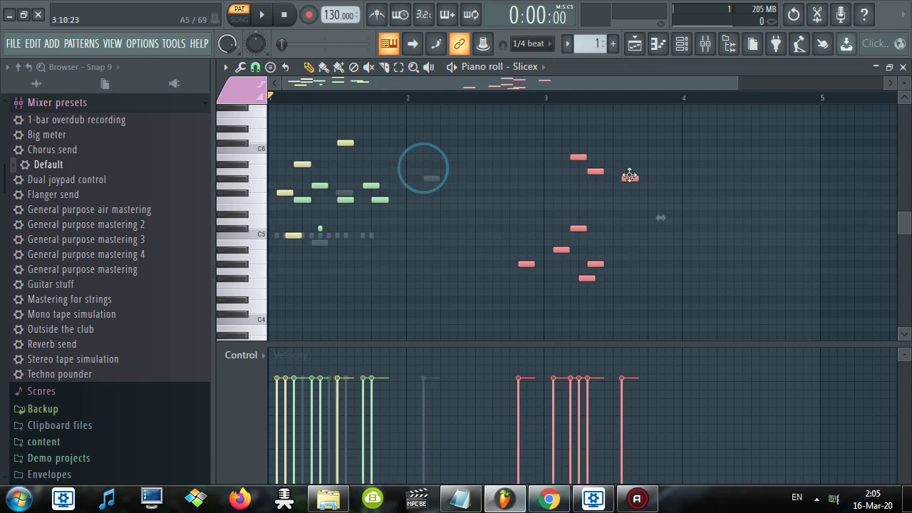
Step: Clear and remake the pink note selection by colour, and move the pink notes one more beat later
right_click(477, 246)
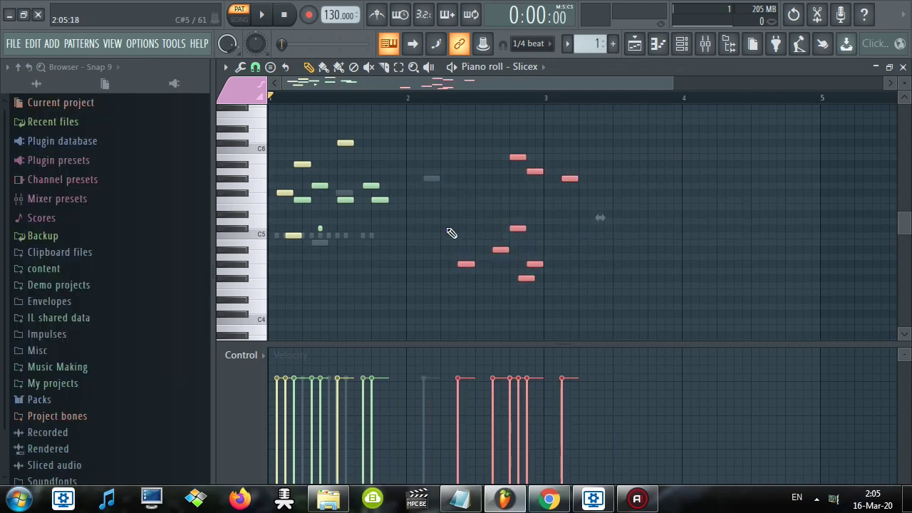
right_click(446, 218)
key(shift+c)
right_click(446, 220)
key(shift+c)
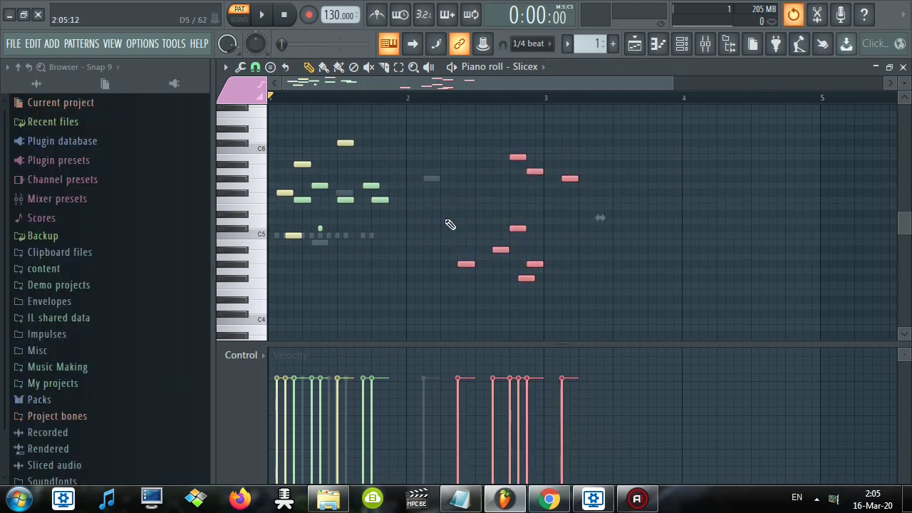
right_click(445, 219)
key(shift+c)
drag(464, 263, 498, 263)
Step: Toggle undo and redo of the pink notes' last move repeatedly, ending with the move restored
key(ctrl+z)
key(ctrl+z)
key(ctrl+z)
key(ctrl+z)
key(ctrl+z)
key(ctrl+z)
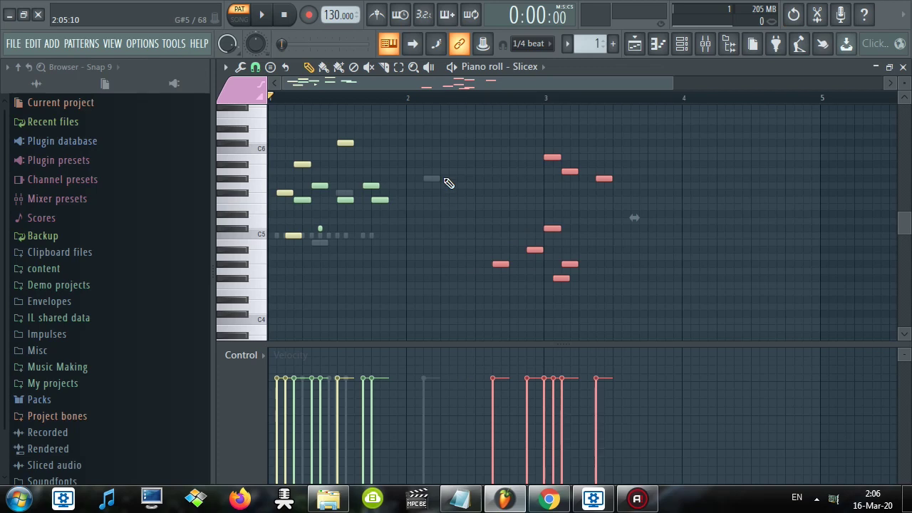
Step: Clear the note selection, select all the pink notes again, and deselect them
ctrl+click(488, 184)
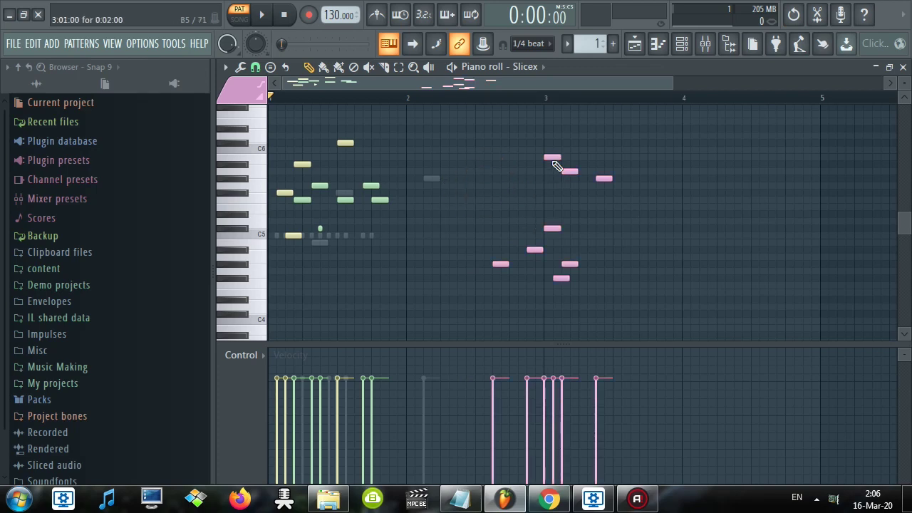
key(ctrl+a)
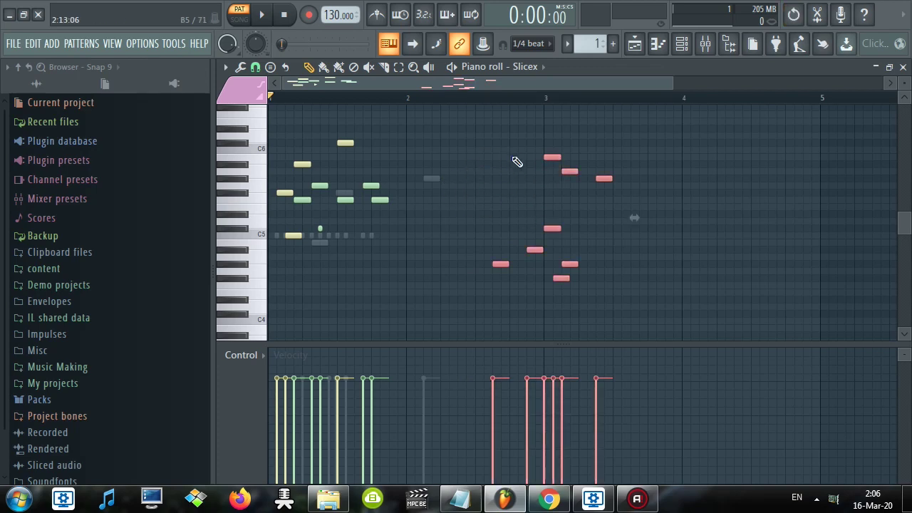
click(484, 149)
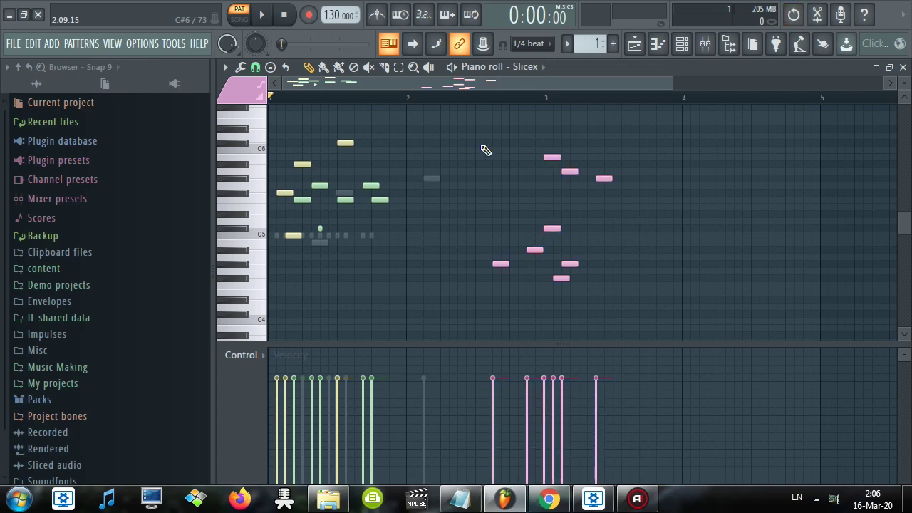
Step: Step back through the undo history until the pink notes' one-beat move is reversed, and show the project history in the browser
key(ctrl+alt+z)
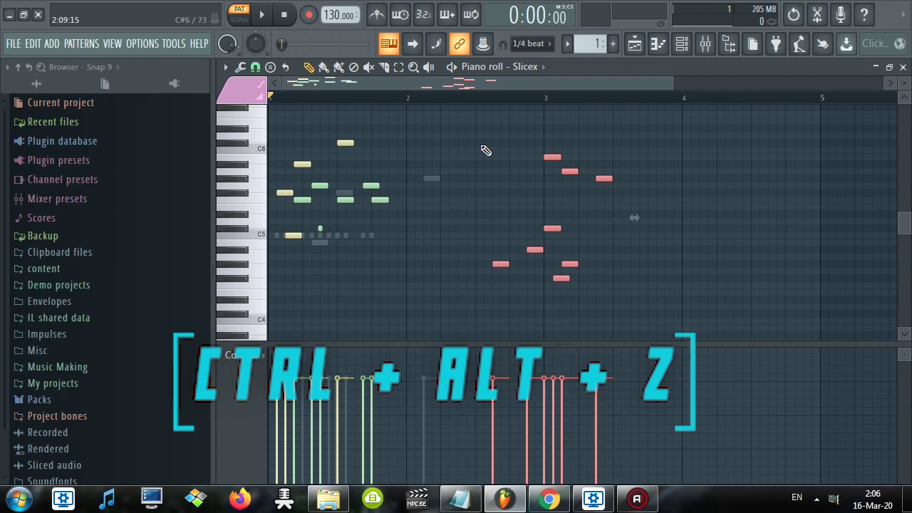
key(ctrl+alt+z)
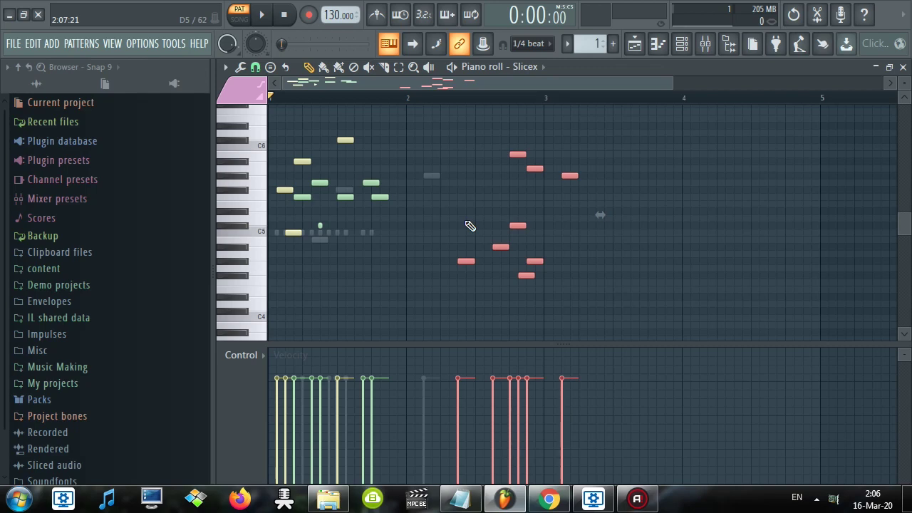
key(ctrl+z)
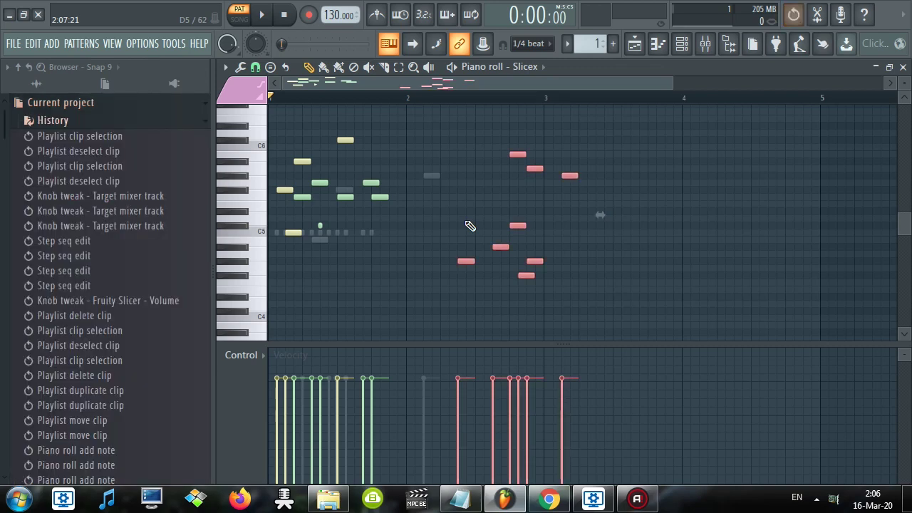
Step: Examine the recorded actions in the project history, from the first playlist entries to the latest piano roll entries
scroll(82, 281, down, 15)
scroll(78, 264, up, 15)
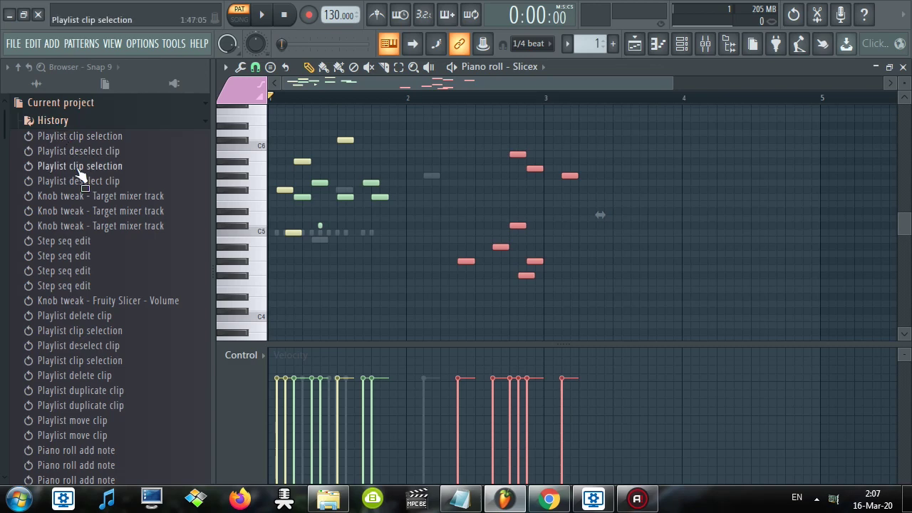
scroll(64, 161, down, 12)
scroll(97, 194, down, 2)
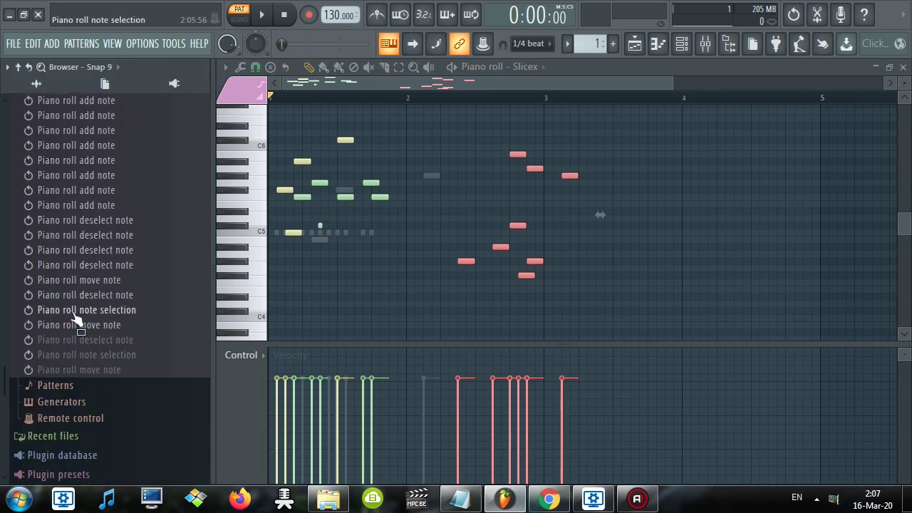
scroll(87, 335, up, 2)
scroll(87, 335, up, 8)
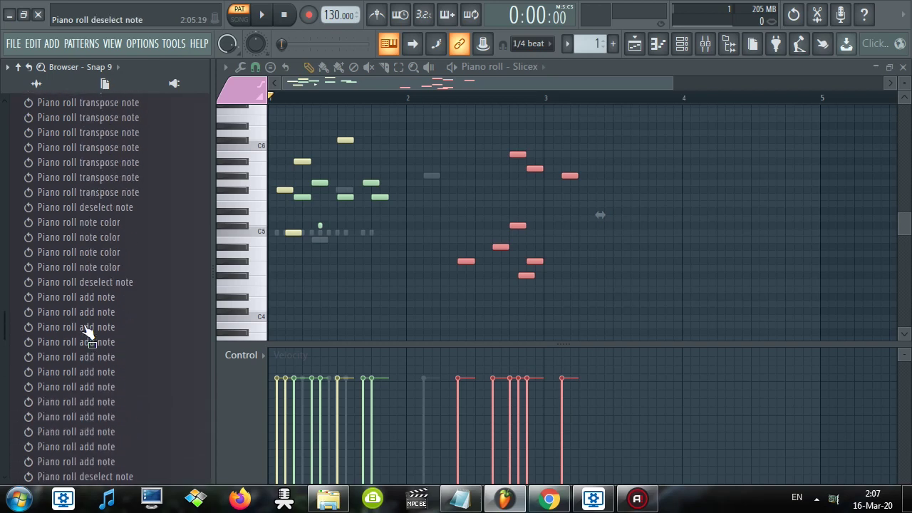
Step: Revert the project to progressively earlier piano roll states by selecting entries in the project history
click(92, 193)
click(97, 148)
scroll(107, 191, up, 4)
click(106, 160)
scroll(107, 142, up, 5)
click(119, 154)
scroll(114, 201, up, 7)
click(108, 202)
Step: Expand the project history again and restore another early piano roll state from it
scroll(110, 205, down, 4)
scroll(103, 201, up, 4)
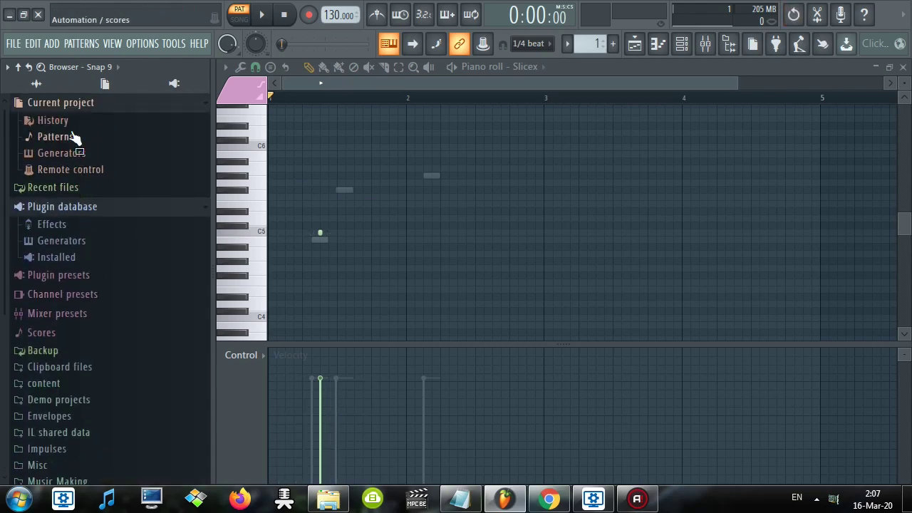
click(69, 124)
scroll(89, 213, down, 8)
click(87, 210)
scroll(88, 205, up, 10)
click(74, 122)
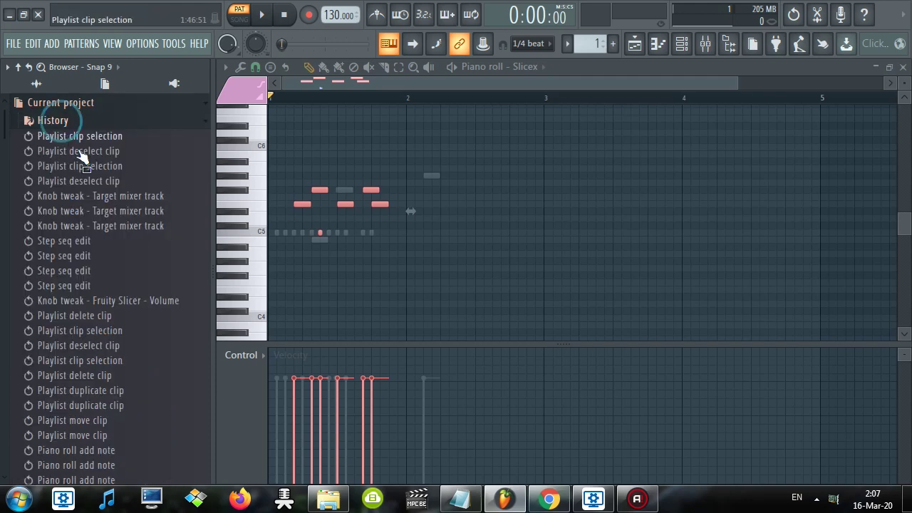
Step: Restore the project to its latest recorded state, the final piano roll note move in the history
scroll(107, 238, down, 12)
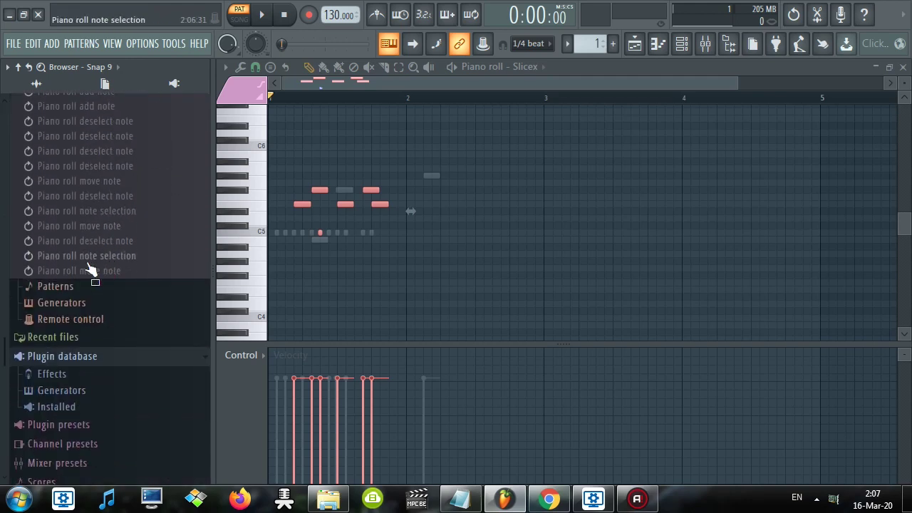
click(87, 270)
click(88, 255)
click(89, 212)
click(92, 271)
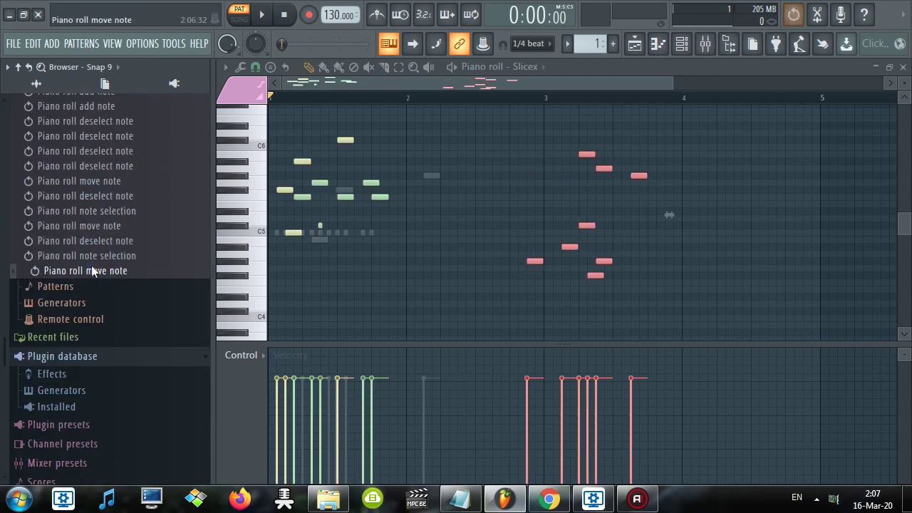
Step: Open and move the mixer, and close the open windows, leaving only the repositioned channel rack
click(705, 43)
drag(606, 163, 728, 193)
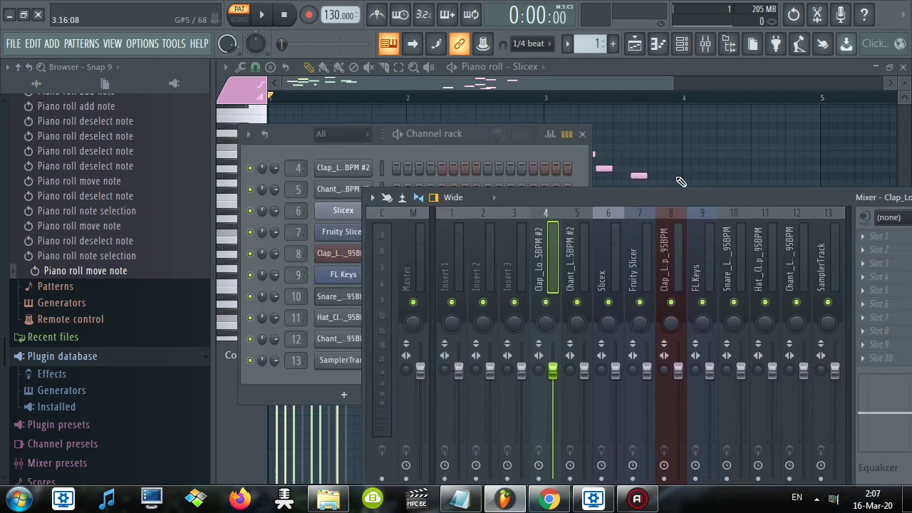
key(F12)
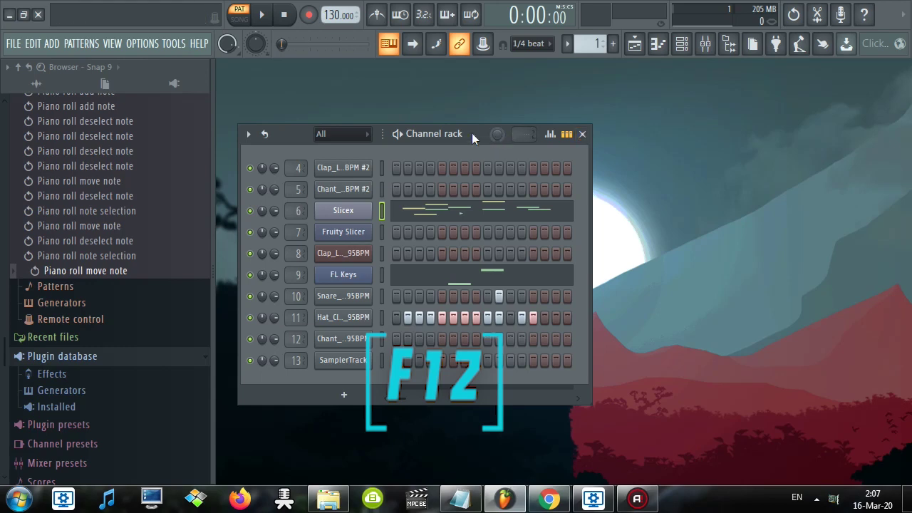
drag(472, 134, 535, 114)
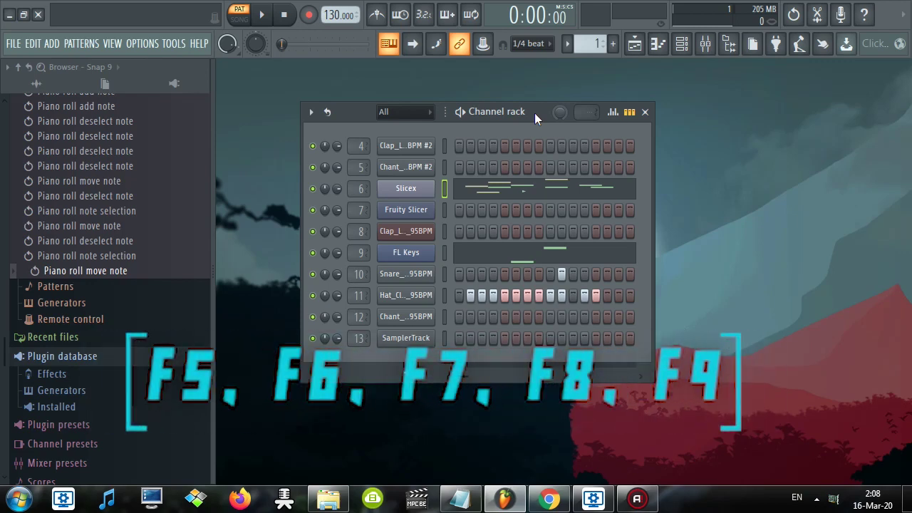
Step: Show the playlist, and toggle the channel rack and the piano roll over it, leaving the channel rack open
key(F5)
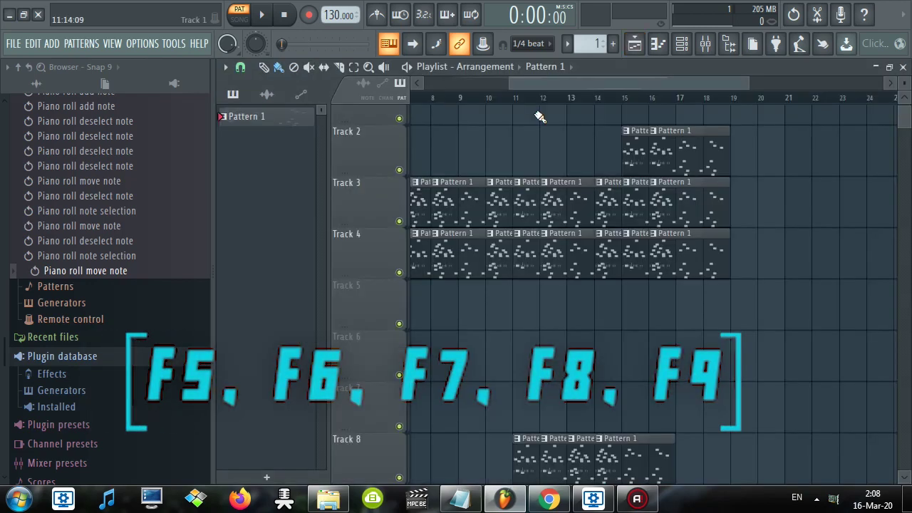
key(F6)
key(F6)
key(F6)
key(F6)
key(F6)
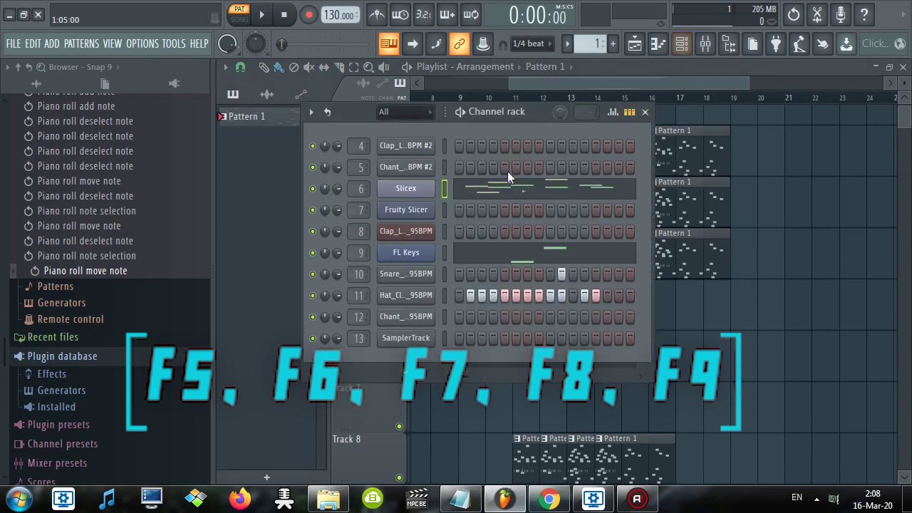
key(F7)
key(F7)
key(F7)
key(F7)
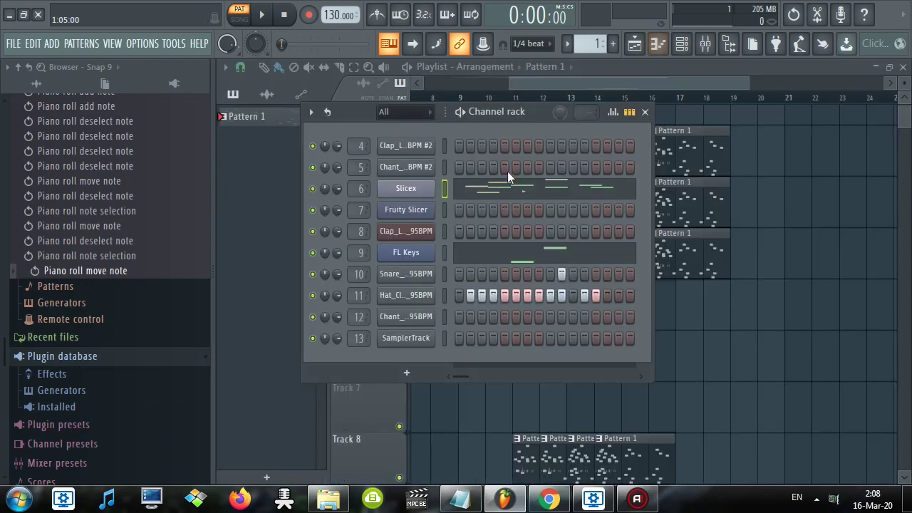
Step: Show the plugin picker with all instruments and effects, and hide it again
key(F8)
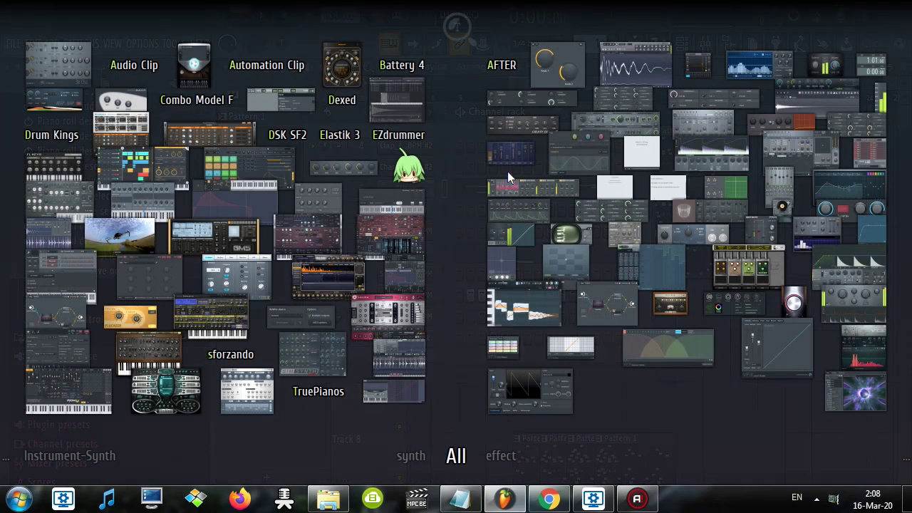
key(F8)
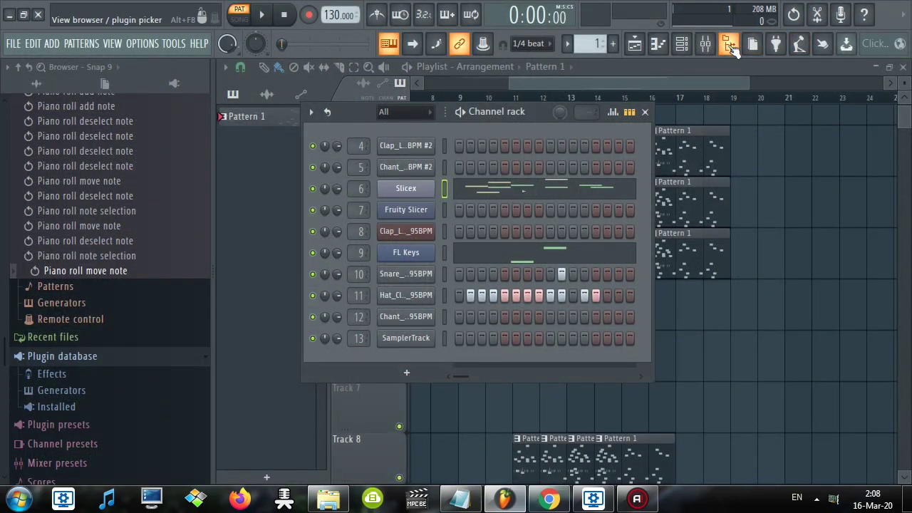
click(731, 44)
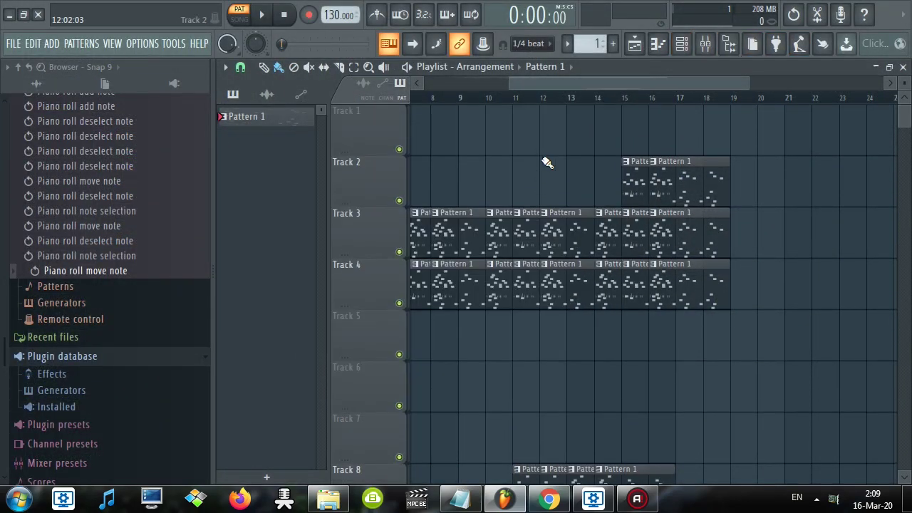
Step: Move the Pattern 1 clip at bar 15 on Track 2 to about bar 9.5, bypassing the grid snap
drag(640, 168, 502, 167)
click(241, 67)
click(473, 138)
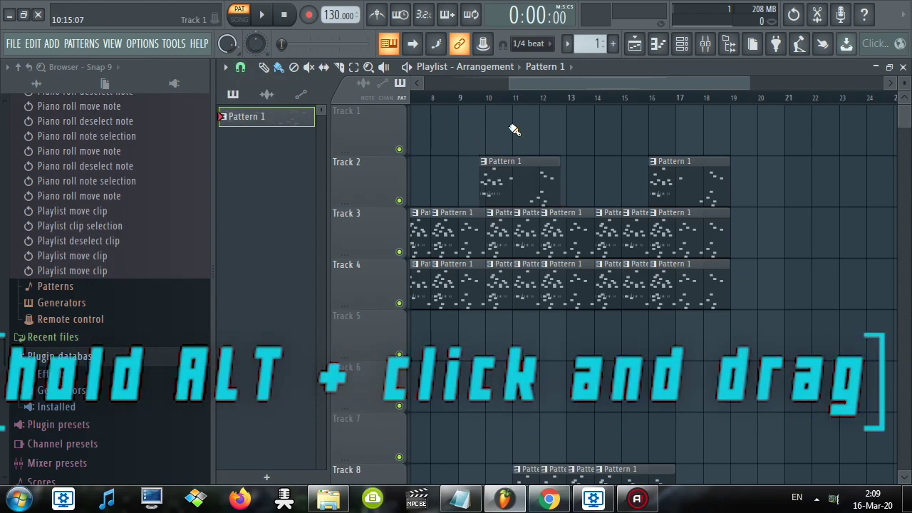
mouse_move(514, 170)
mouse_down()
mouse_move(542, 170)
mouse_move(516, 168)
mouse_move(538, 170)
mouse_move(504, 142)
mouse_move(493, 162)
mouse_move(460, 154)
mouse_move(585, 136)
mouse_move(531, 136)
mouse_move(554, 130)
mouse_move(664, 132)
mouse_move(492, 130)
mouse_move(490, 176)
mouse_move(540, 125)
mouse_move(511, 178)
mouse_move(519, 134)
mouse_move(489, 155)
mouse_move(505, 156)
mouse_up()
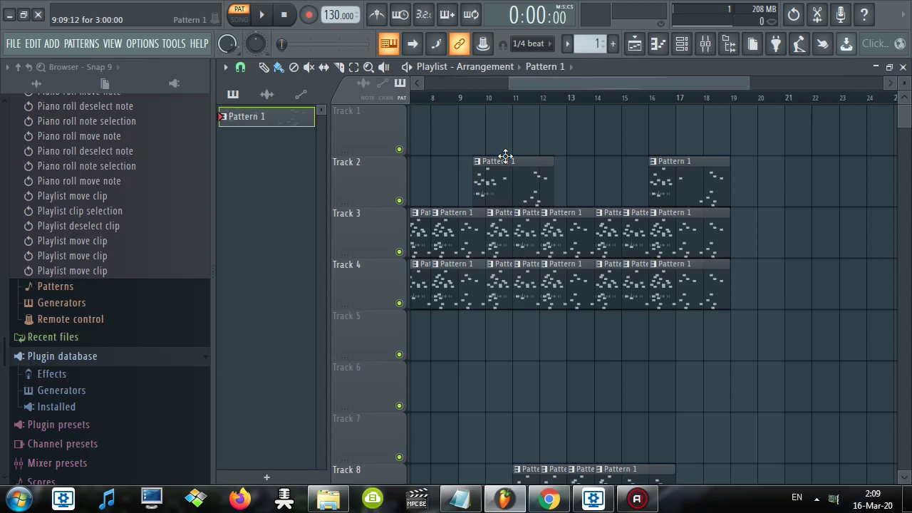
Step: Open the Save As dialog for the untitled.flp project and cancel it without saving
click(657, 44)
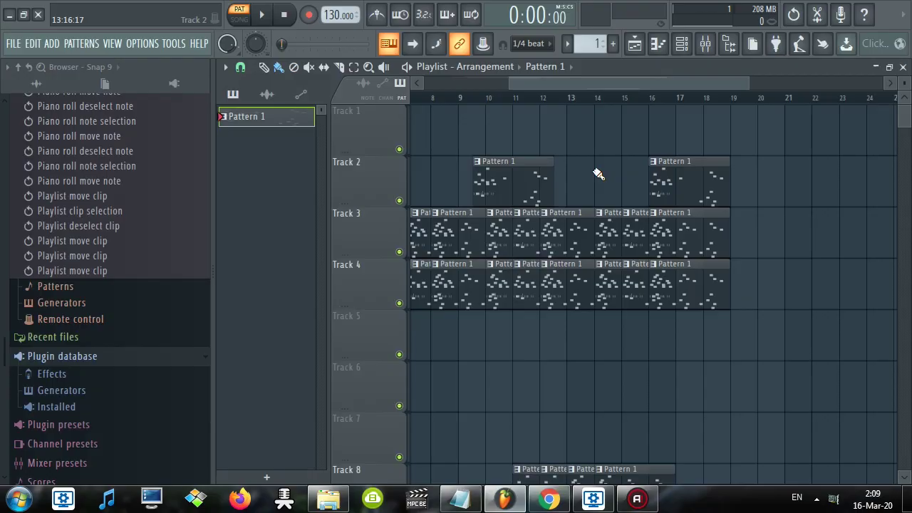
key(ctrl+s)
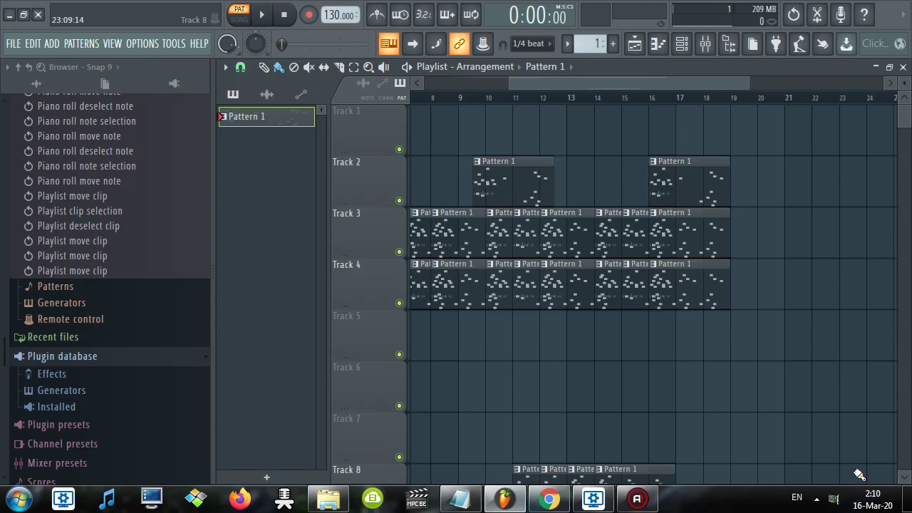
key(ctrl+s)
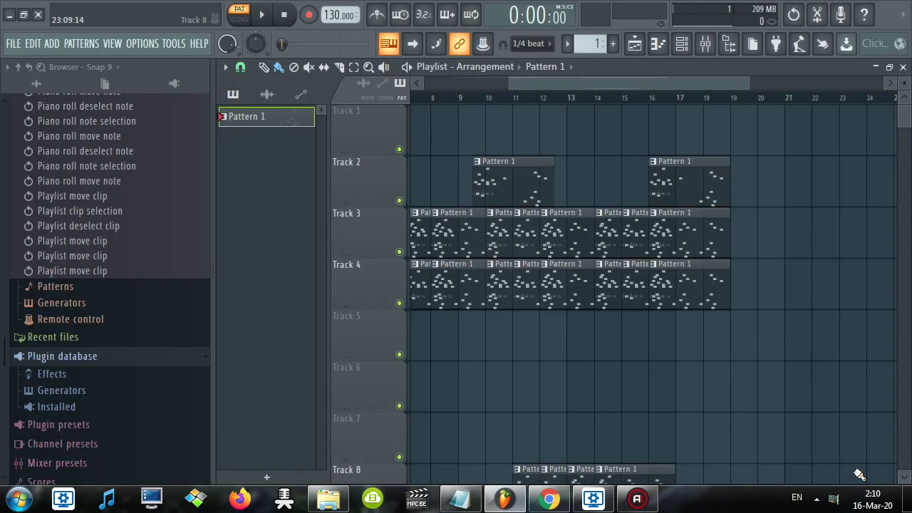
key(ctrl+s)
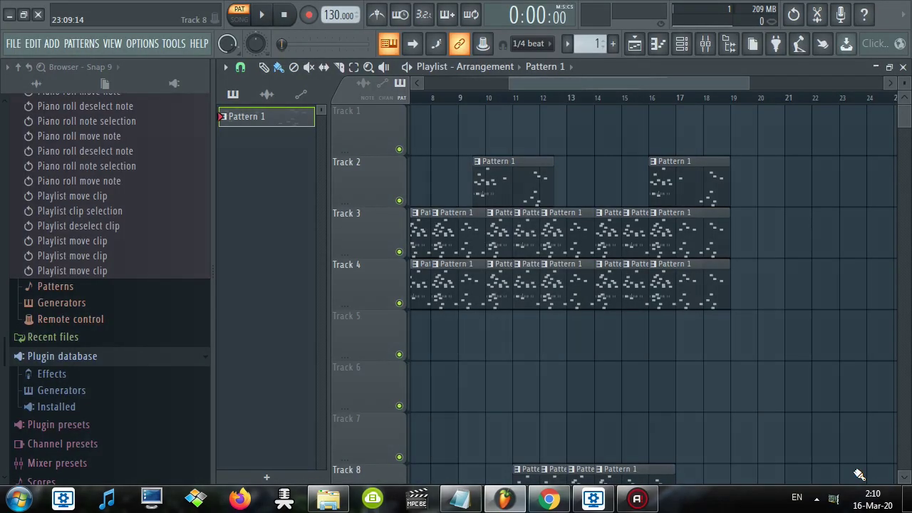
key(ctrl+s)
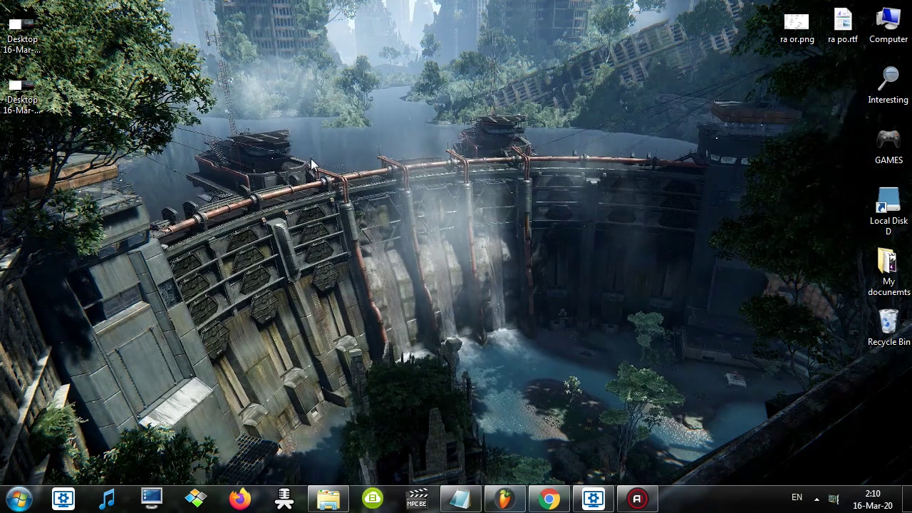
Step: Switch back to FL Studio, narrow the browser, and toggle its visibility
click(505, 498)
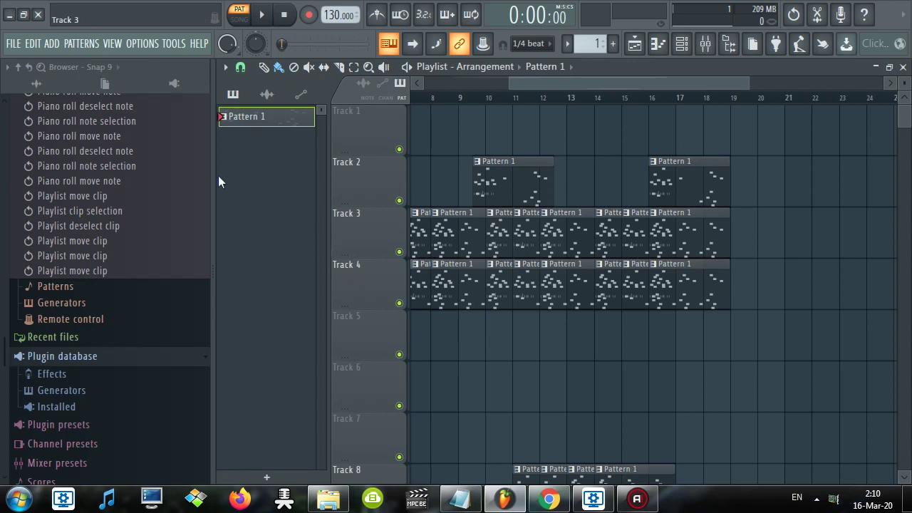
drag(212, 174, 149, 173)
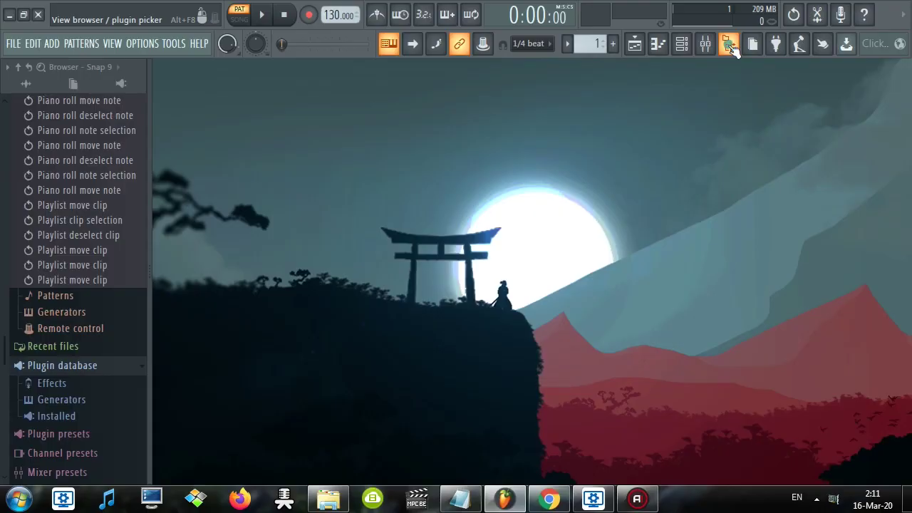
click(729, 44)
click(729, 45)
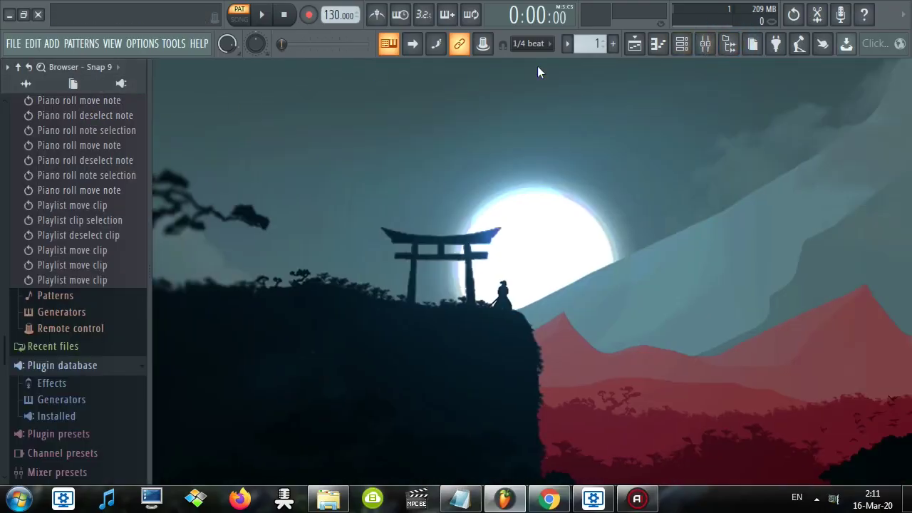
click(726, 43)
click(726, 43)
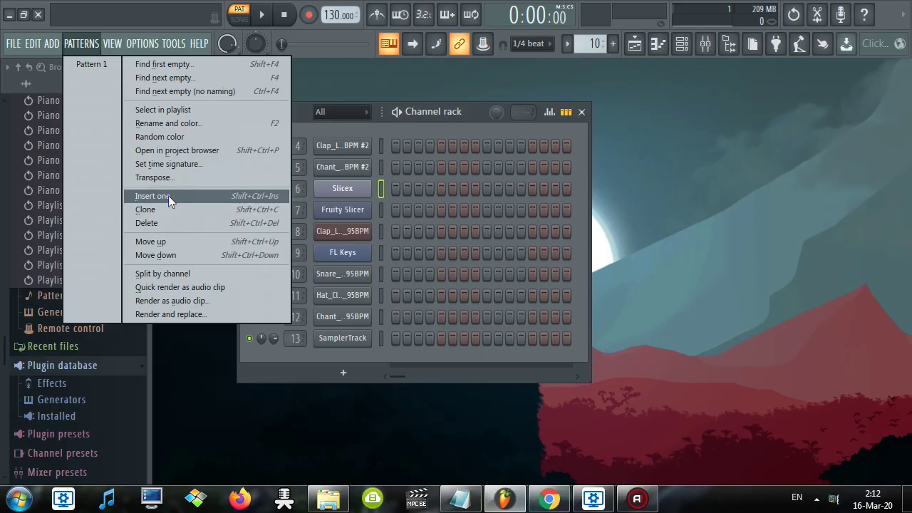
Step: Raise the selected pattern number to 63 with the pattern selector
click(592, 49)
scroll(595, 44, up, 18)
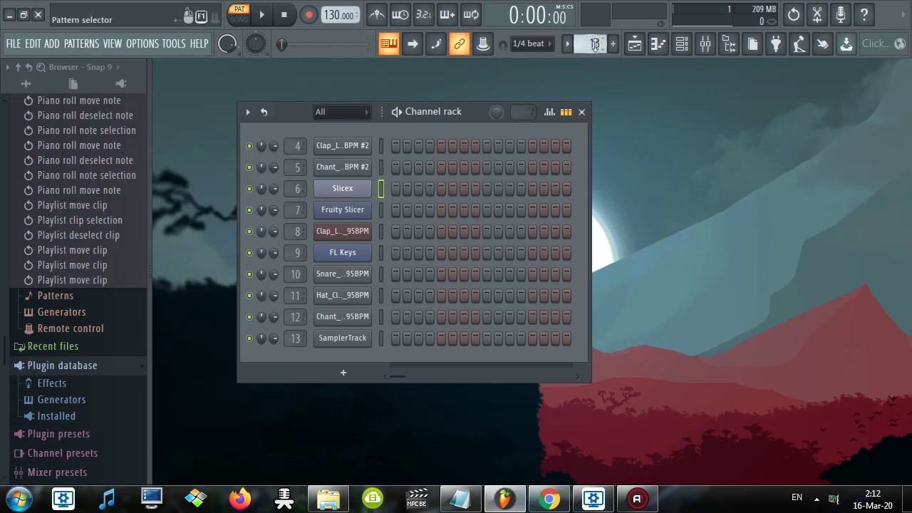
drag(592, 48, 596, 32)
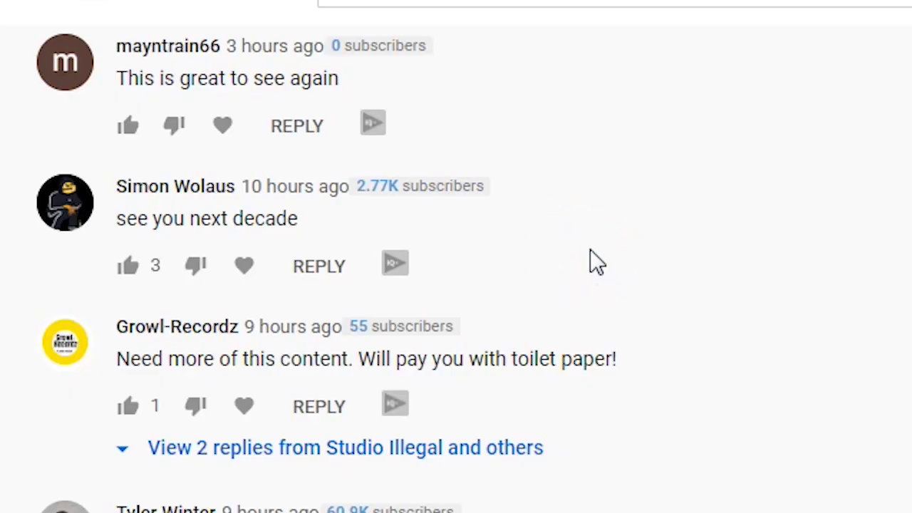
Step: Look through the viewer comments on YouTube, and switch back to FL Studio
scroll(590, 264, up, 8)
scroll(590, 316, down, 6)
scroll(590, 384, down, 4)
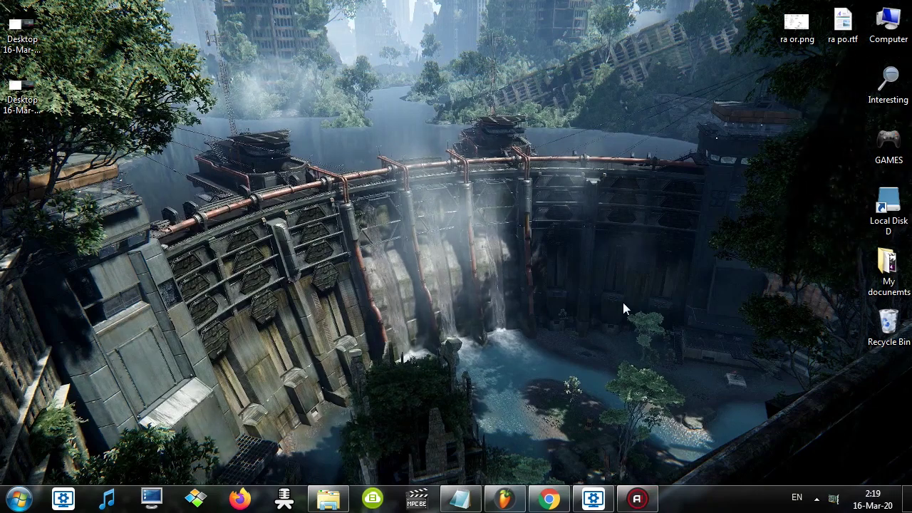
click(522, 502)
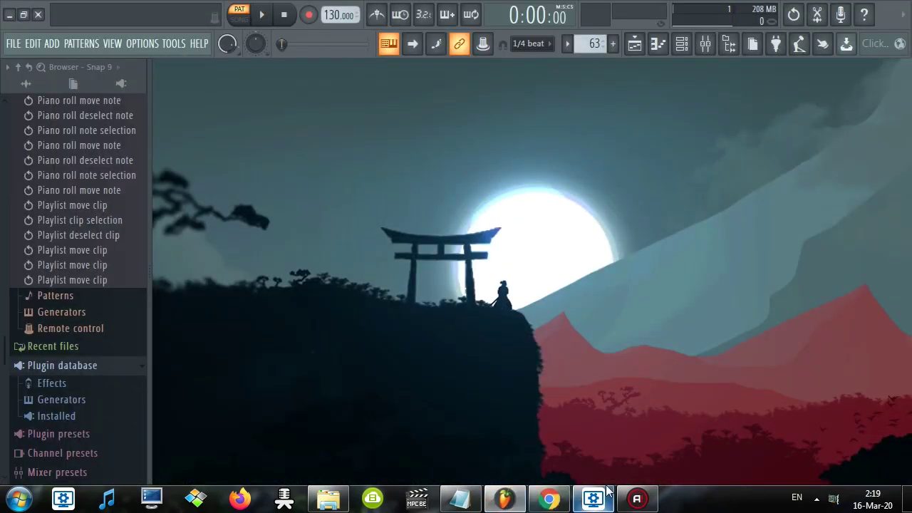